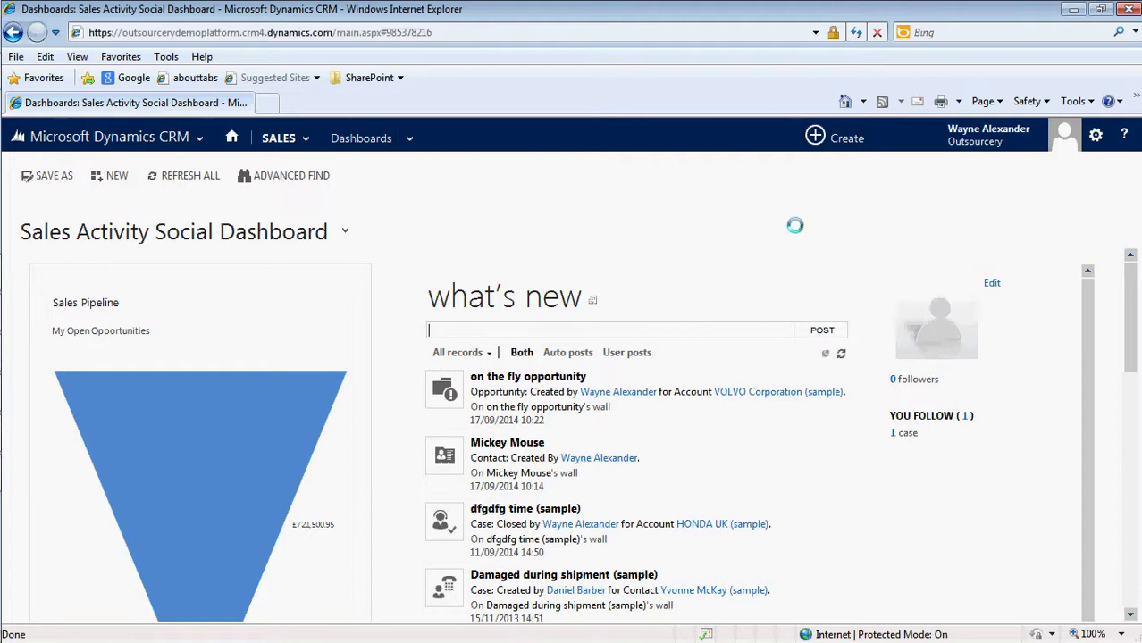
- Open the Mail Merge Templates list in the Templates area of Settings
left_click(200, 138)
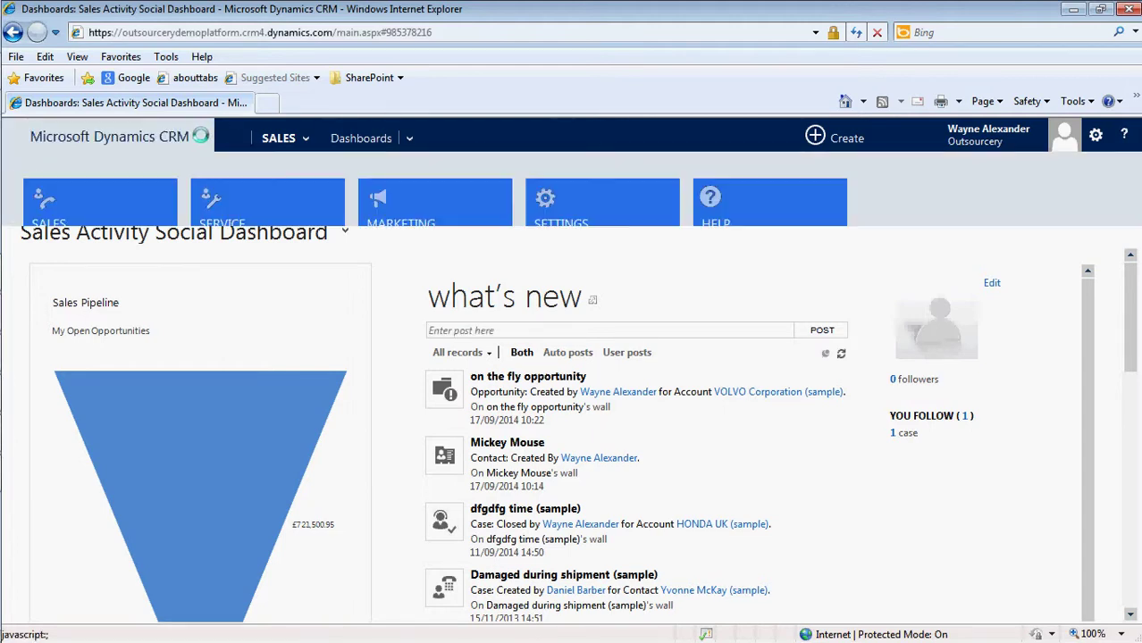
left_click(556, 225)
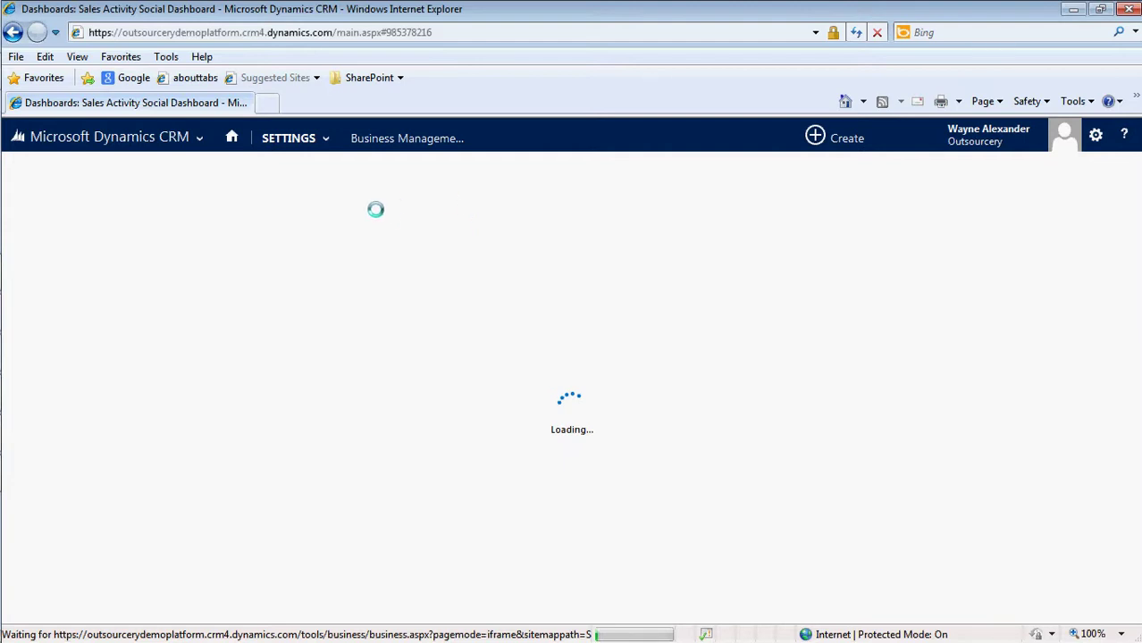
left_click(326, 138)
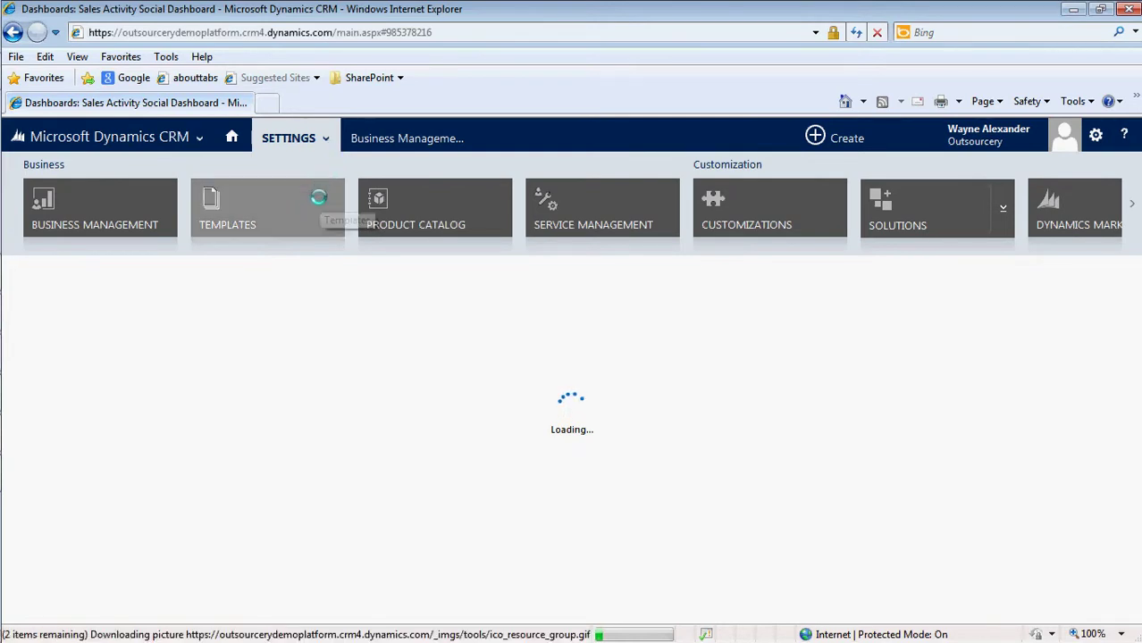
left_click(318, 197)
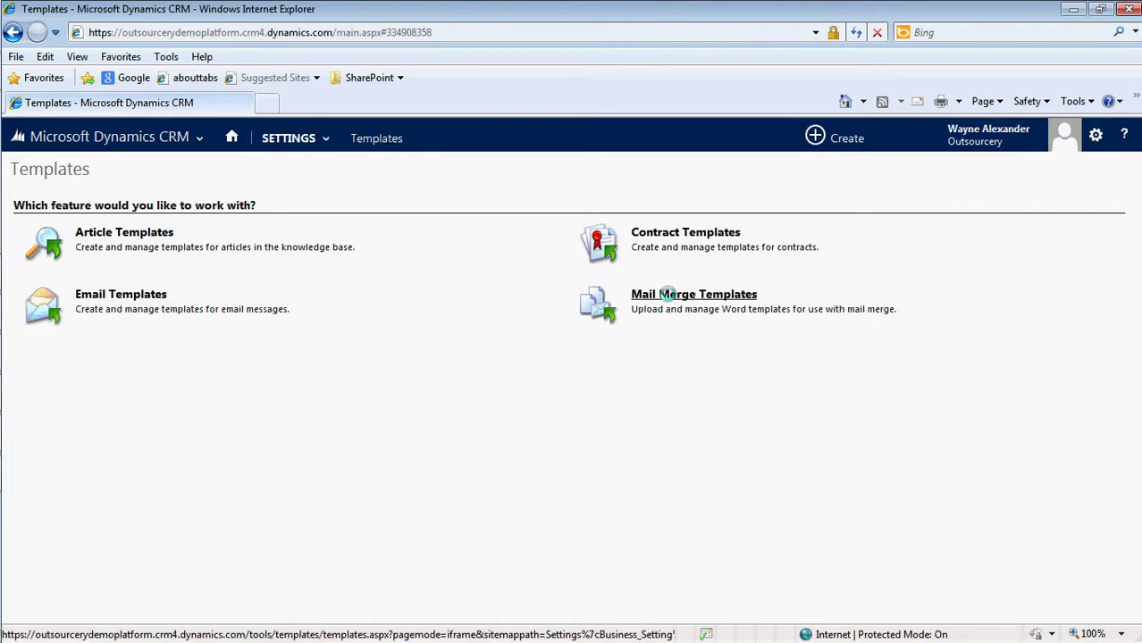
left_click(667, 294)
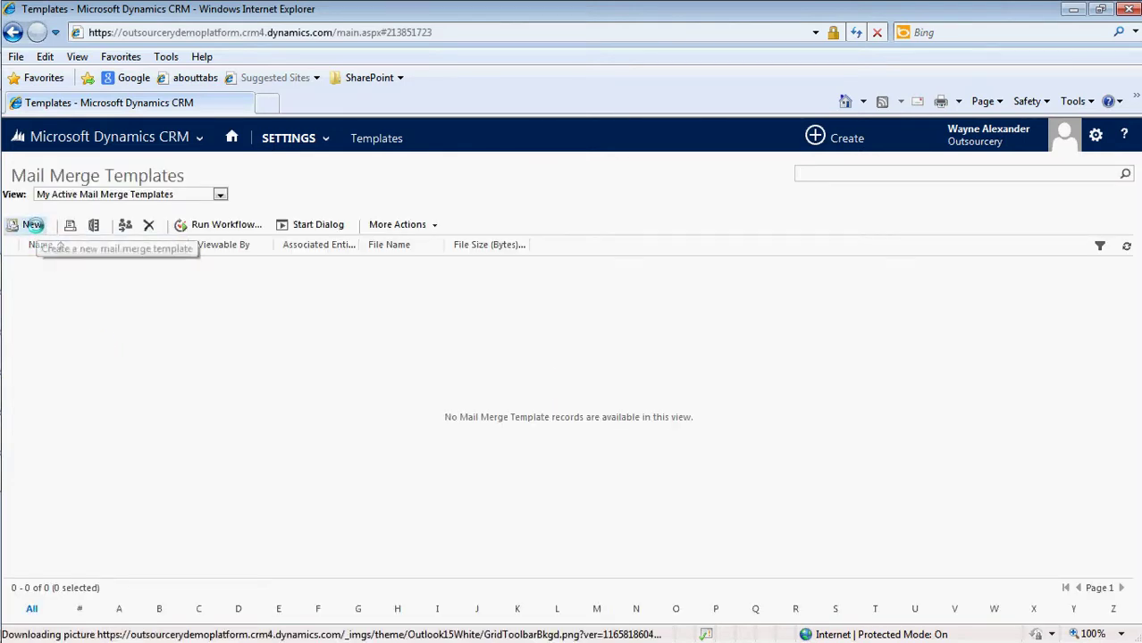
- Start a new mail merge template and name it "CRM 2013 End User Training"
left_click(33, 224)
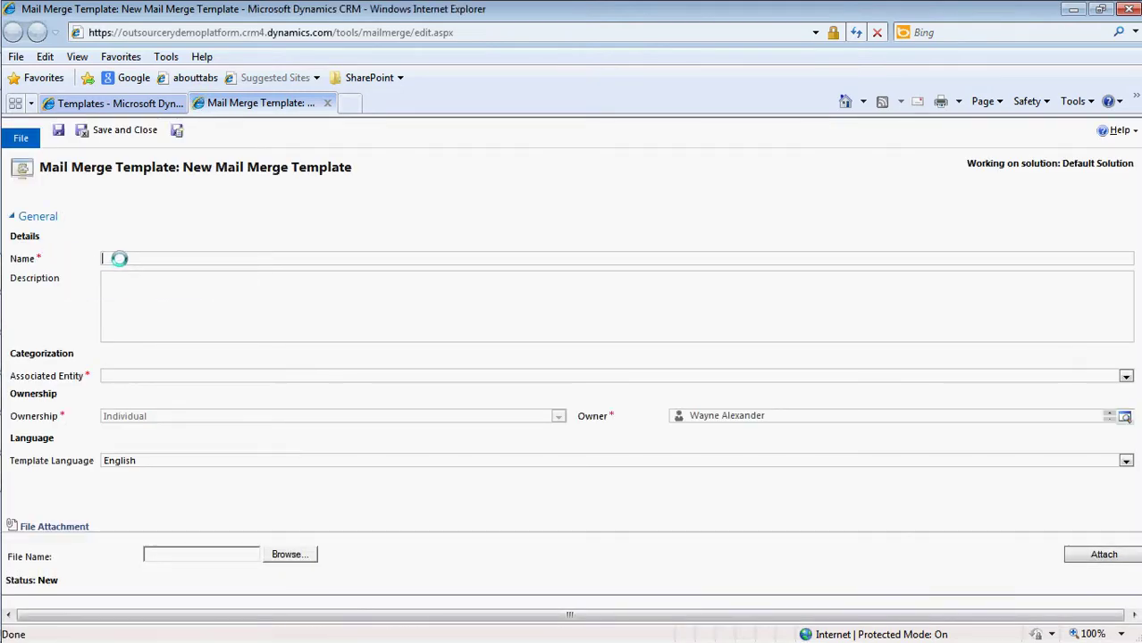
type("CRM")
type(" Trai")
key("BackSpace")
key("BackSpace")
key("BackSpace")
type("013 End User Training")
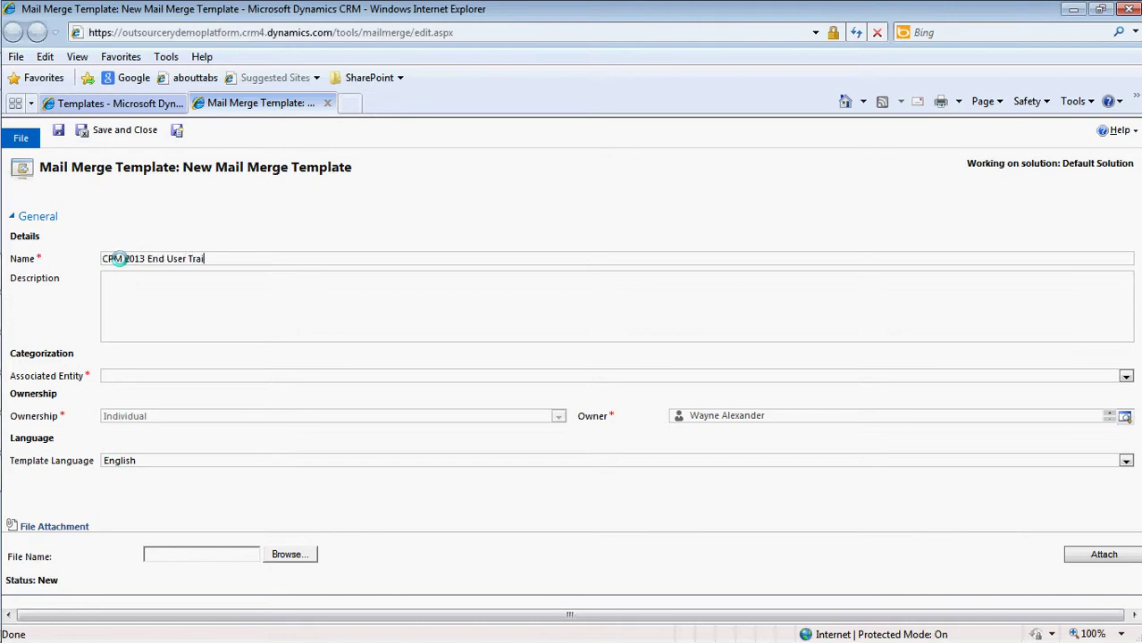
- Set the template's associated entity to Contact and save the record
left_click(132, 280)
left_click(1128, 377)
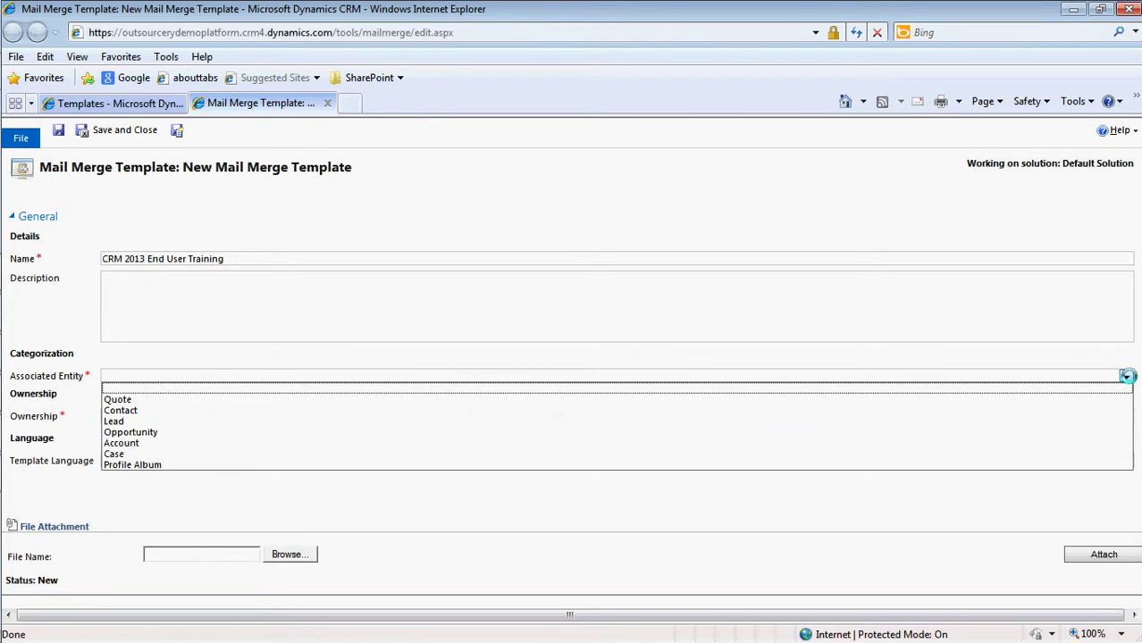
left_click(1040, 413)
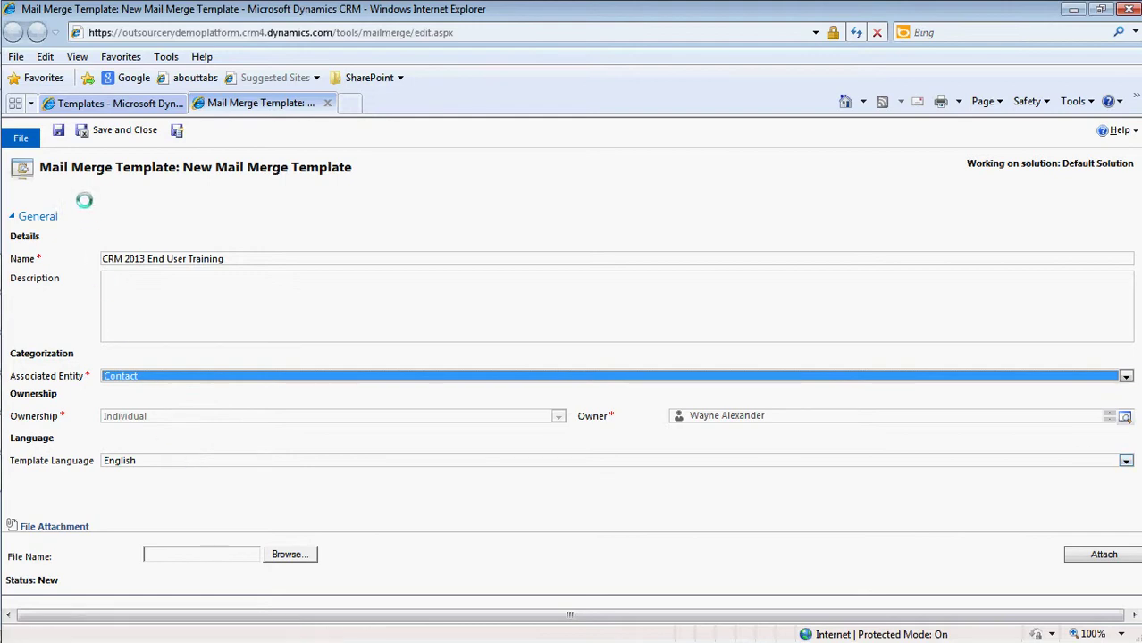
left_click(59, 133)
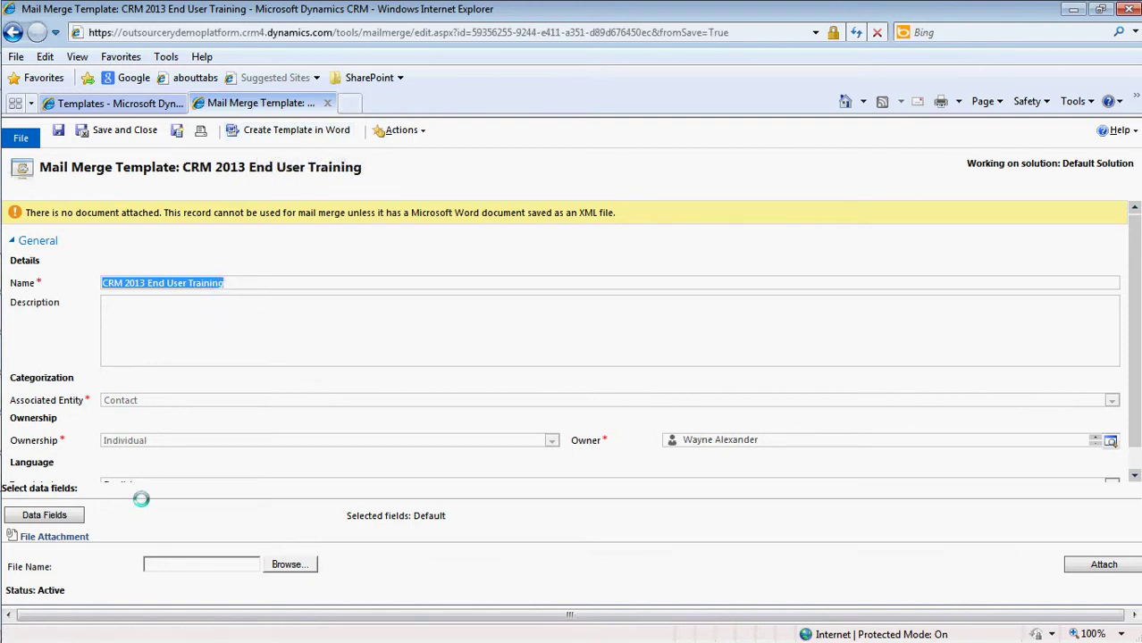
- Add the Contact columns Created On and Created By (Delegate) to the template's data fields and save the template
left_click(71, 516)
left_click(77, 517)
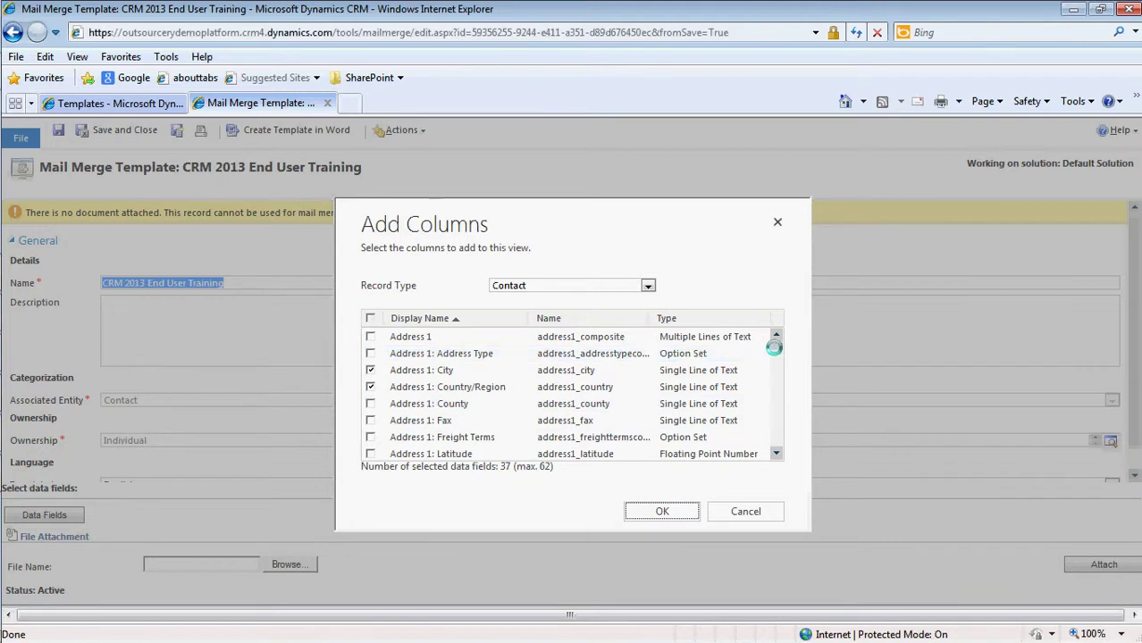
scroll(775, 347, "down", 1)
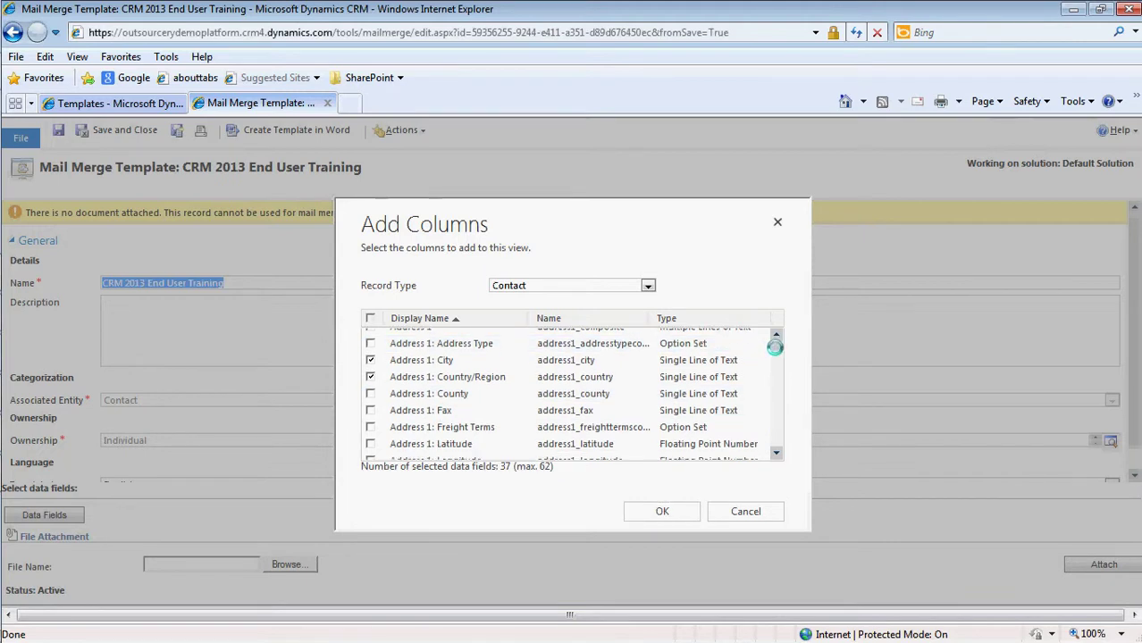
scroll(775, 347, "up", 1)
left_click_drag(775, 347, 775, 356)
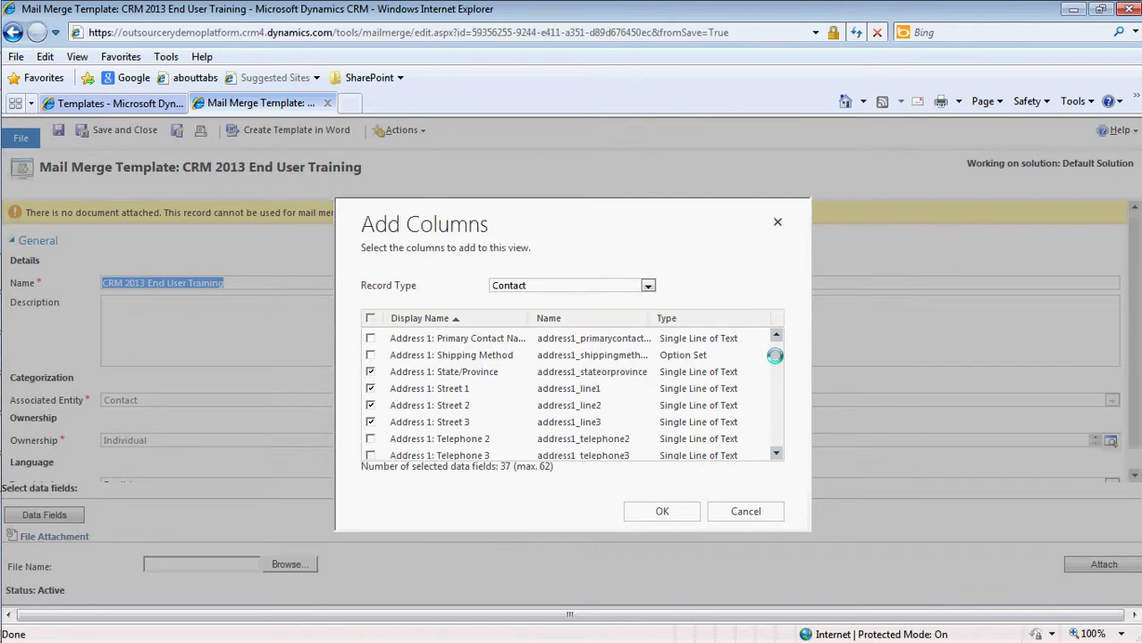
left_click(774, 452)
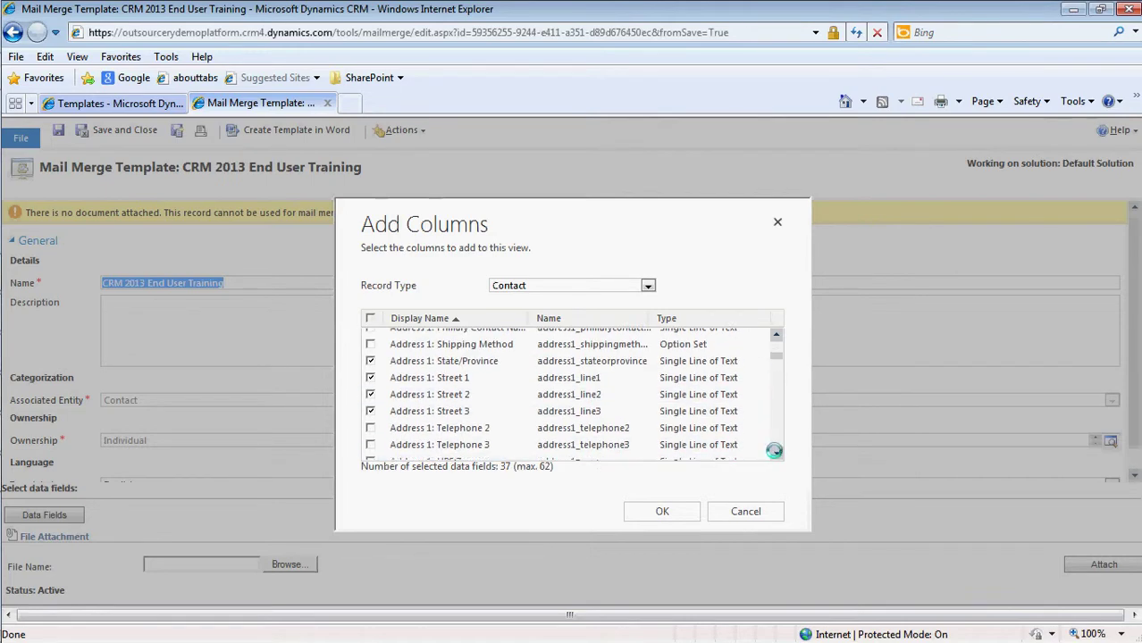
left_click_drag(774, 451, 774, 452)
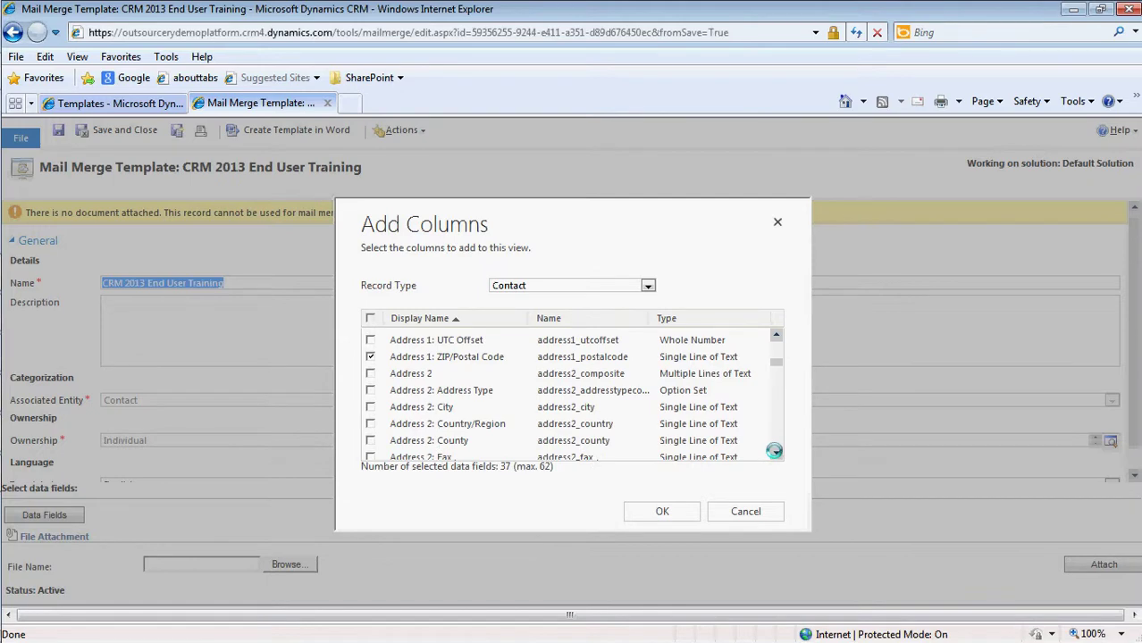
left_click(777, 368)
left_click_drag(776, 368, 778, 391)
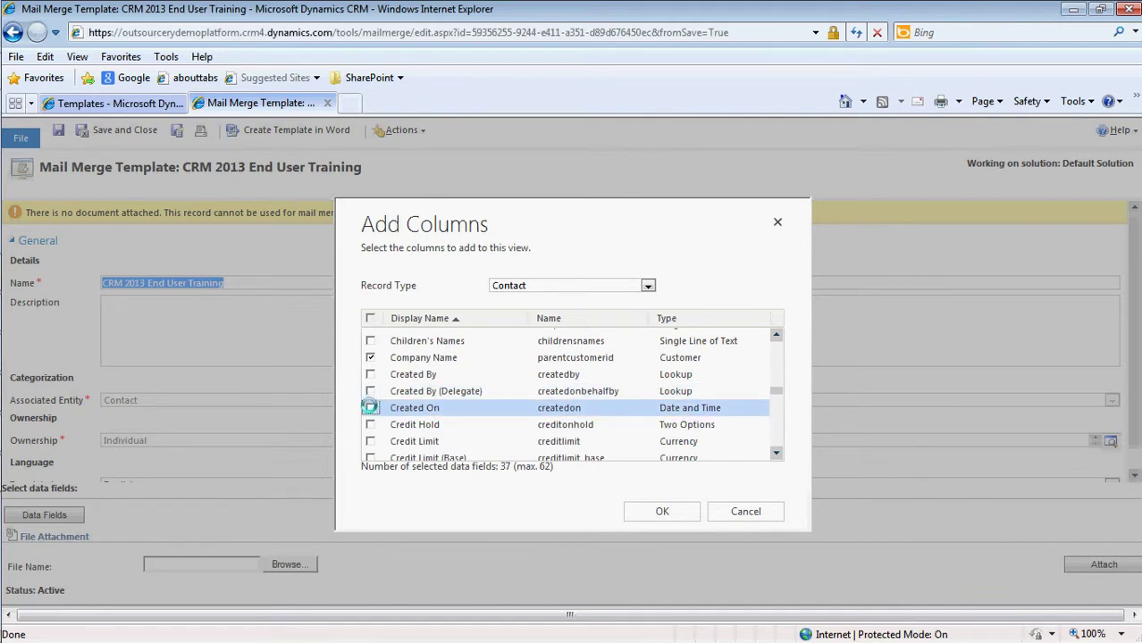
left_click(370, 390)
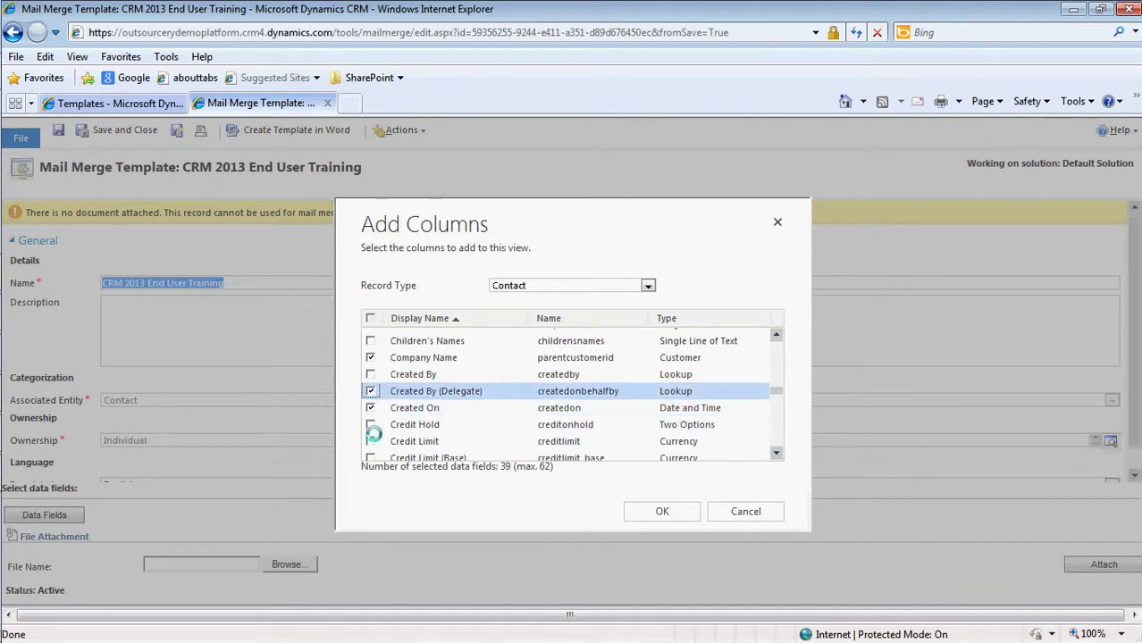
left_click(664, 516)
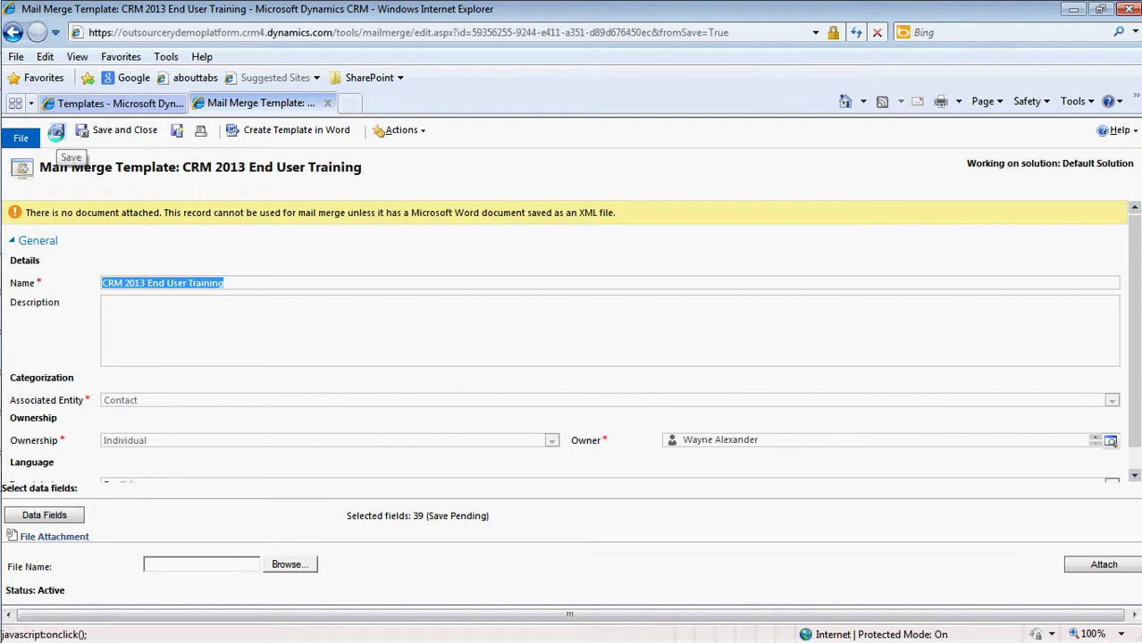
left_click(56, 132)
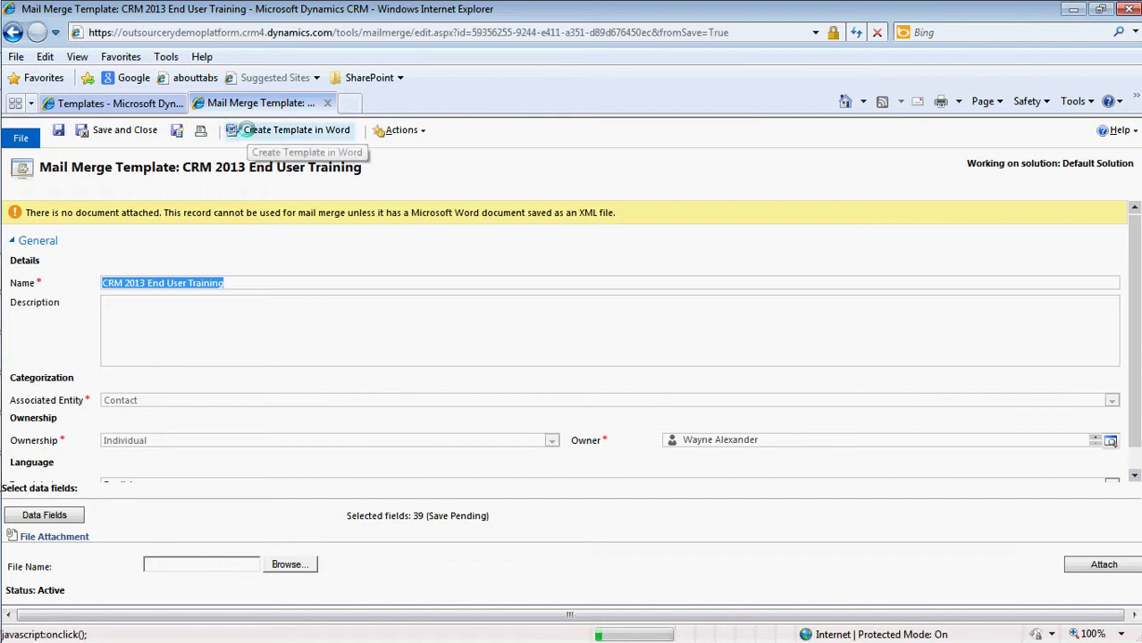
- Try to create the mail merge template in Word
left_click(246, 130)
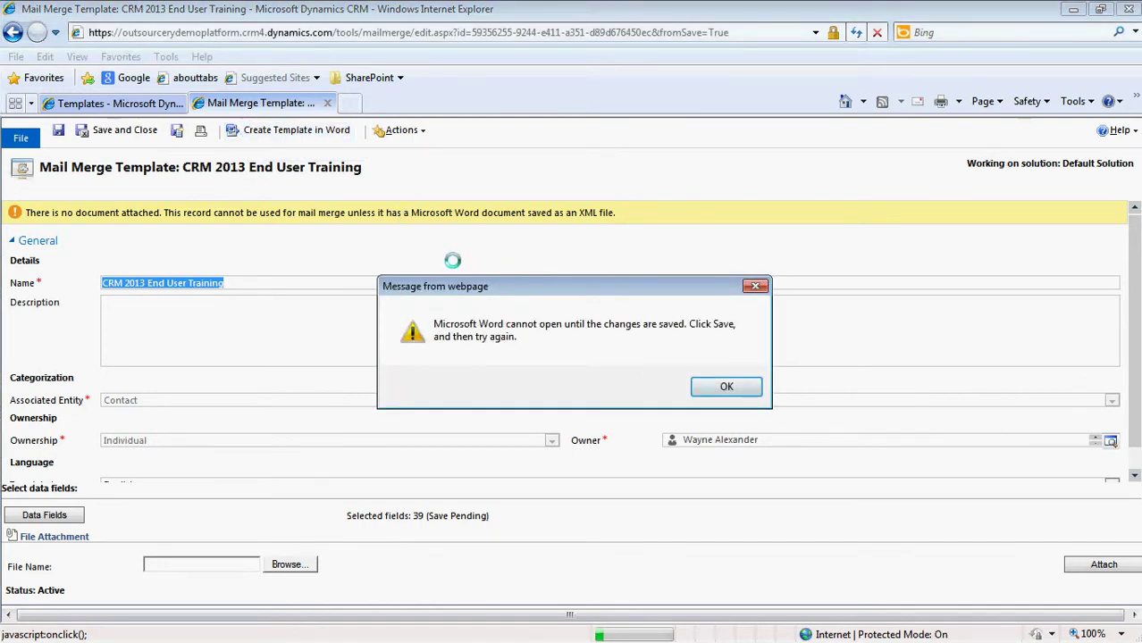
left_click(726, 387)
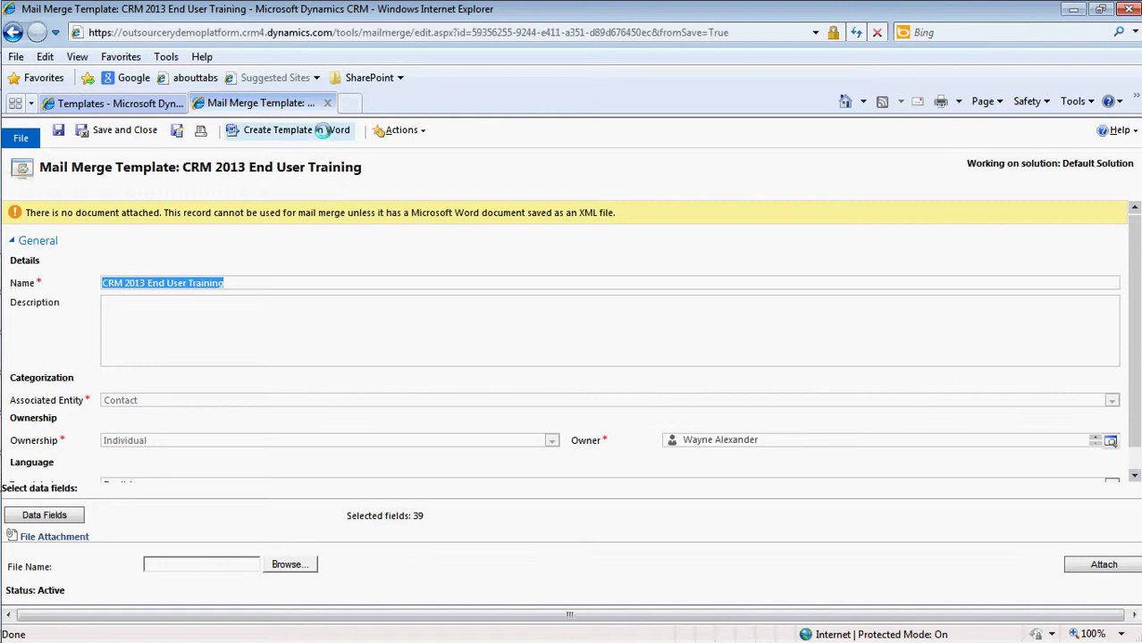
left_click(322, 131)
left_click(724, 387)
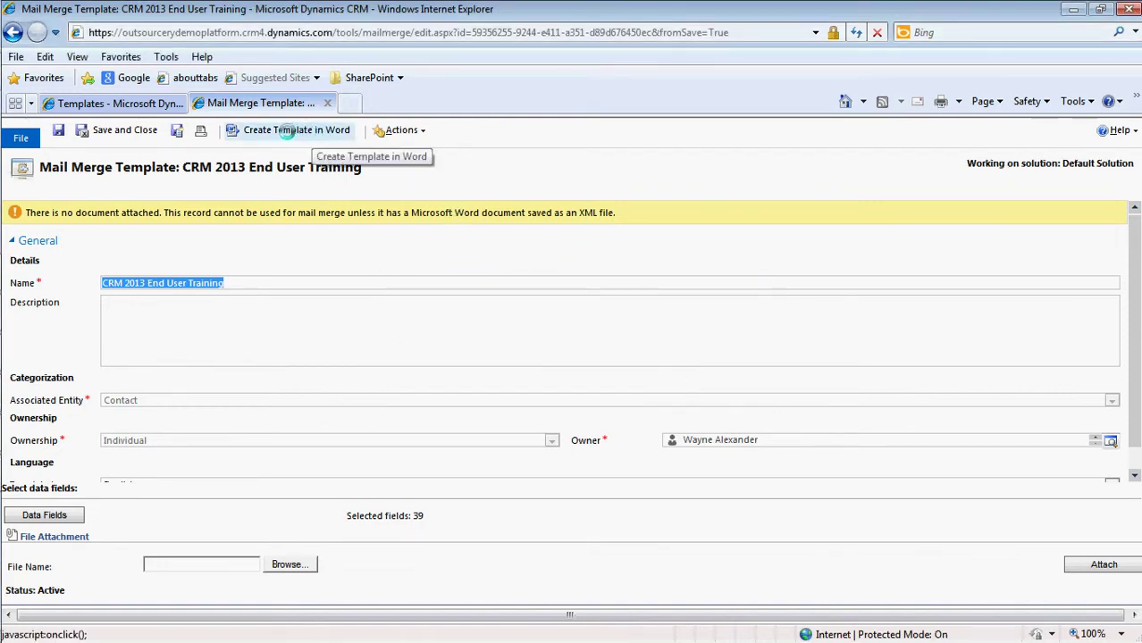
left_click(264, 132)
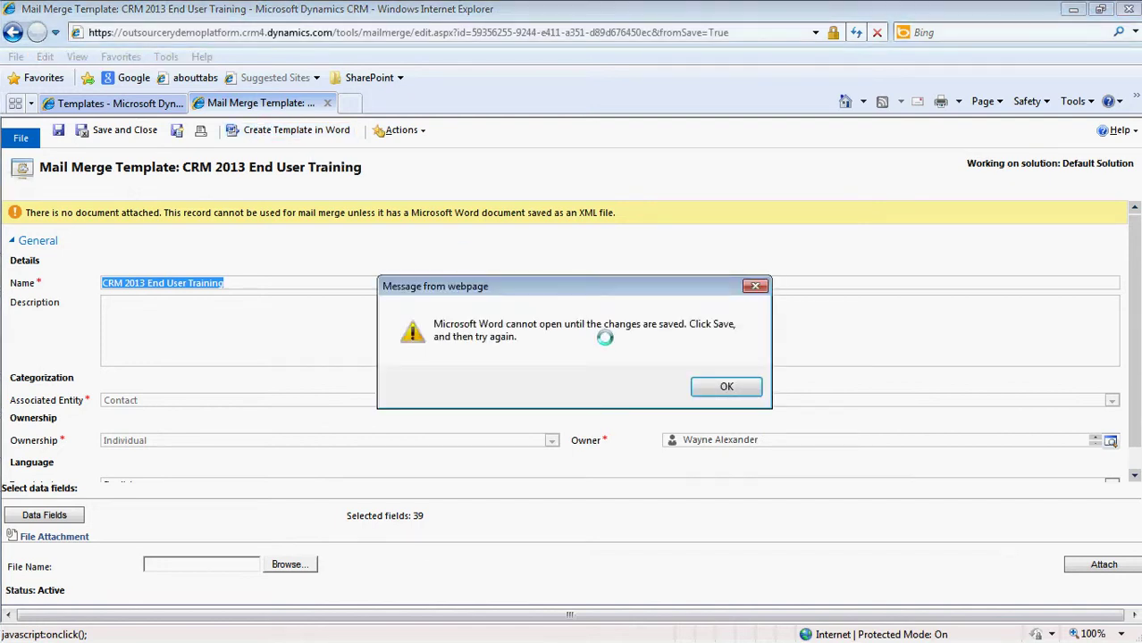
left_click(724, 387)
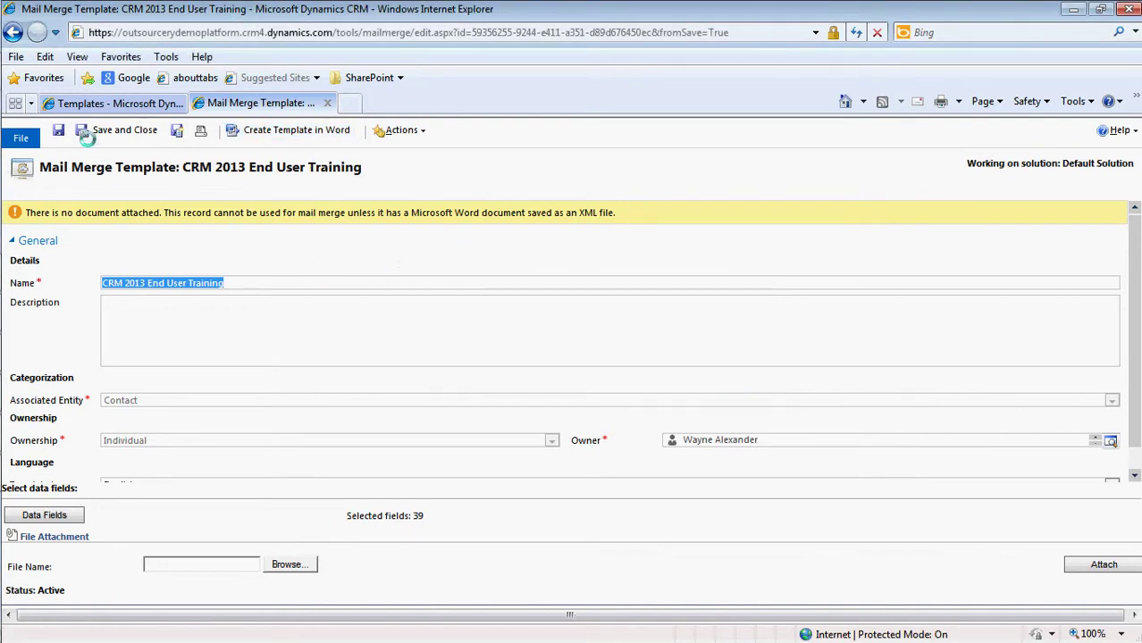
- Save the template again and open its generated document in Microsoft Word, allowing the program without further warnings
left_click(59, 131)
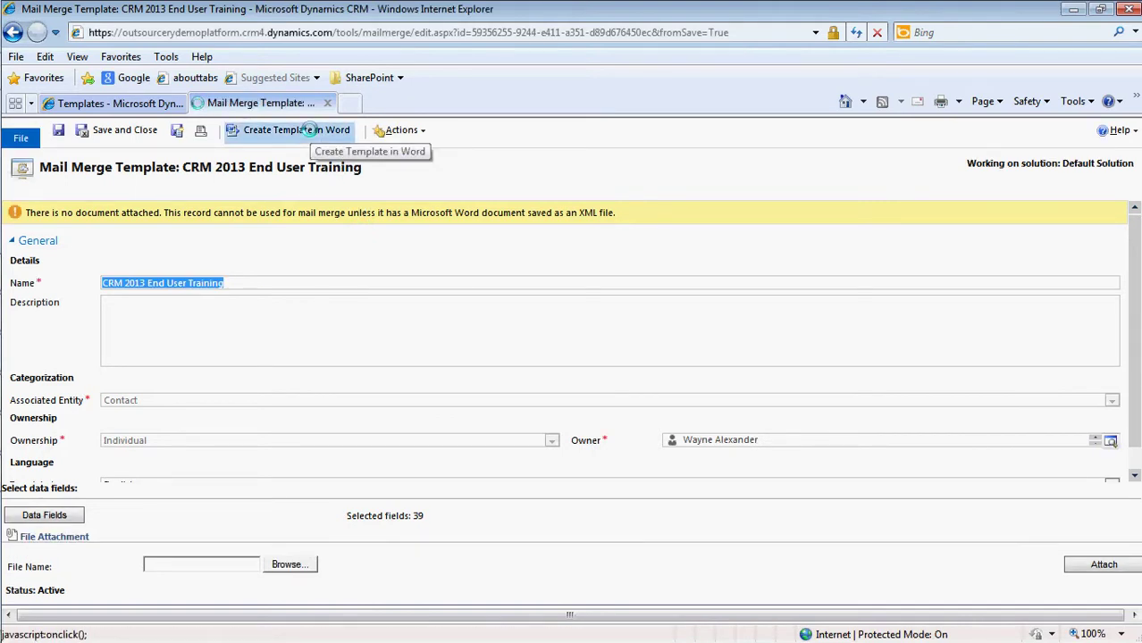
left_click(308, 130)
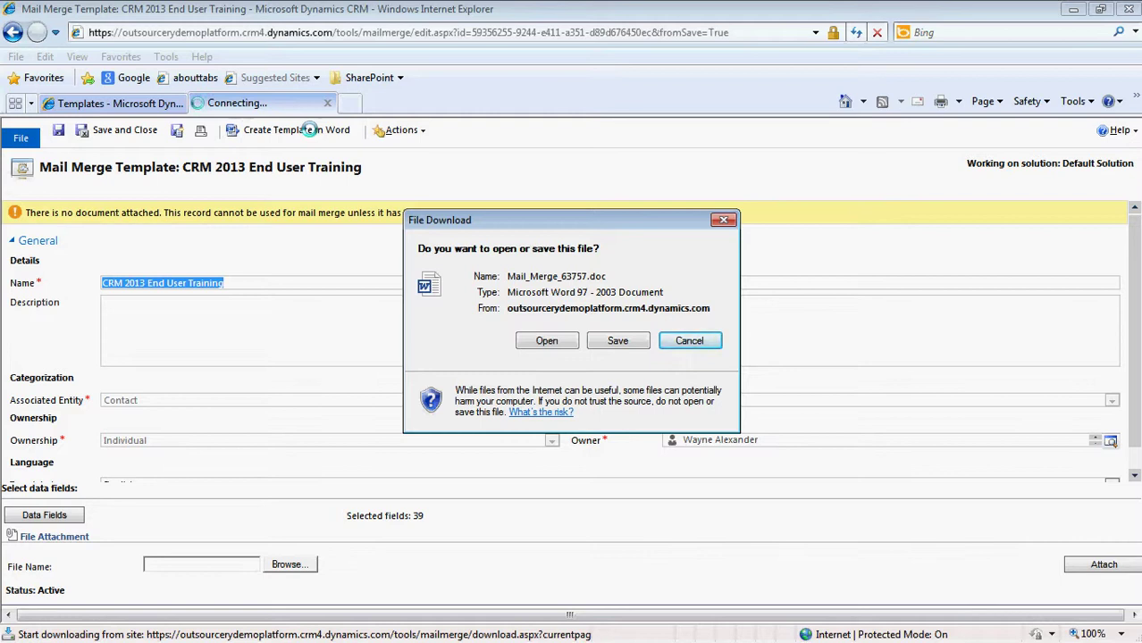
left_click(574, 344)
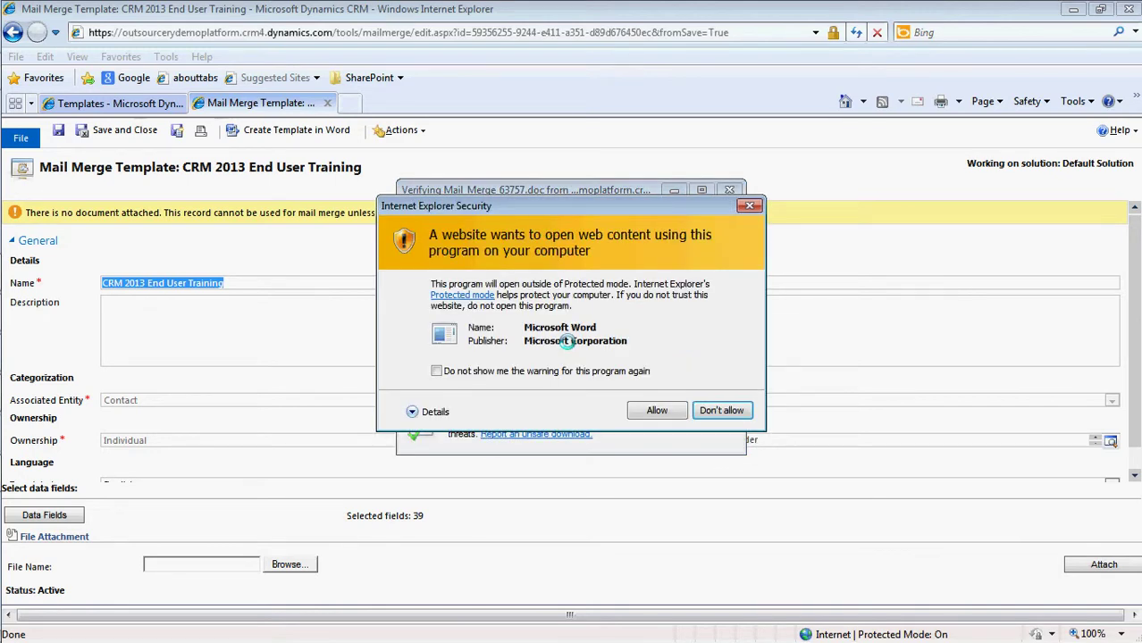
left_click(436, 371)
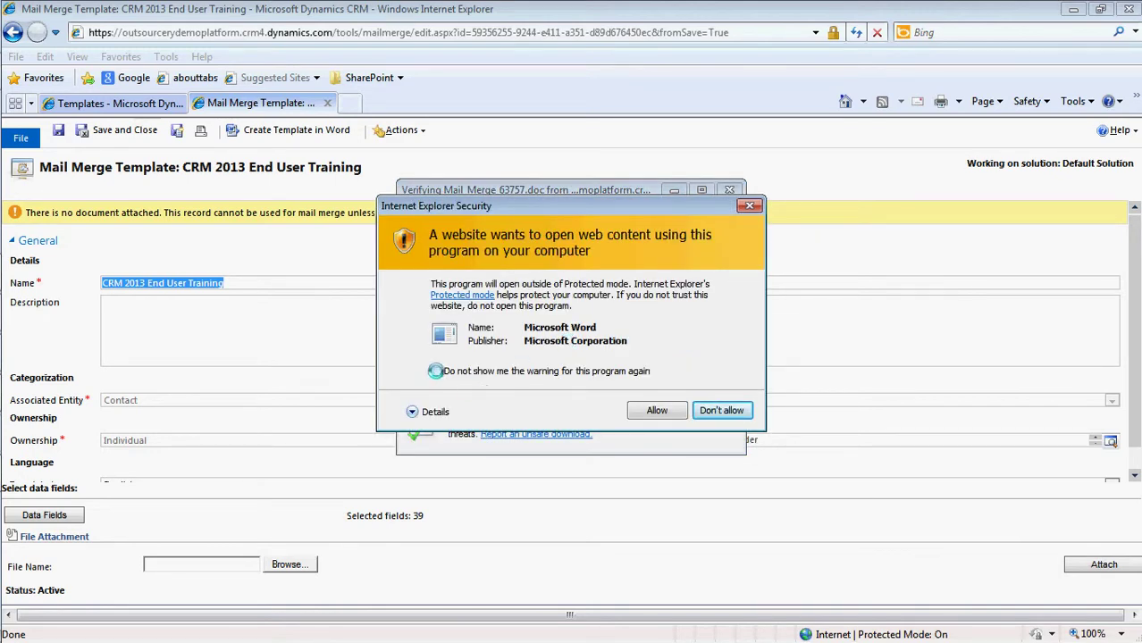
left_click(659, 411)
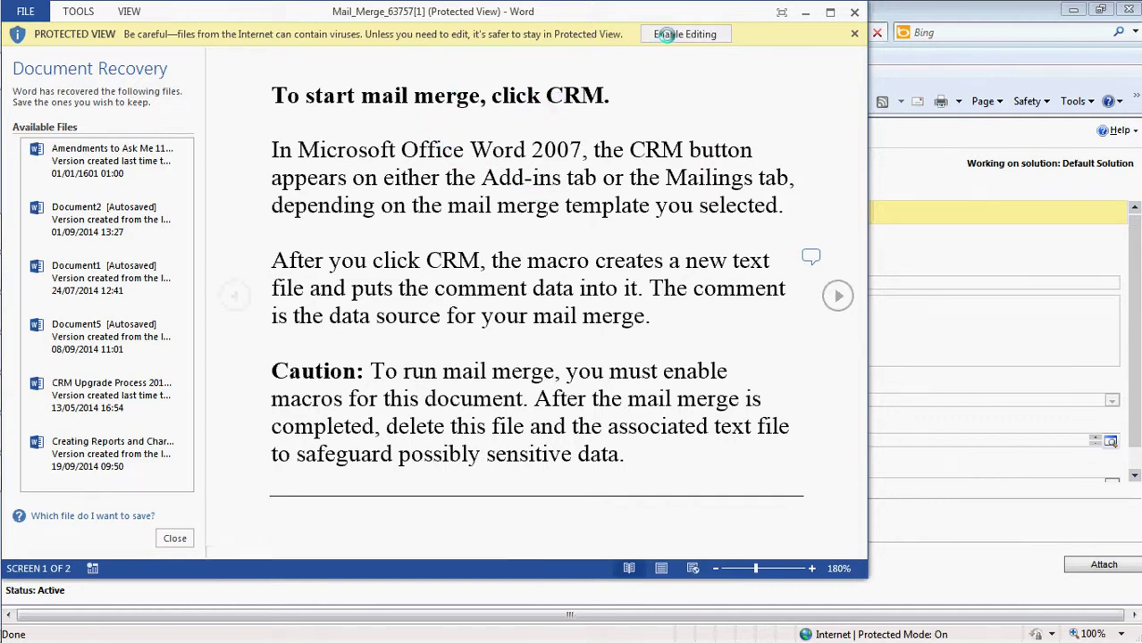
- Enable editing and macros in the Word document, and run the CRM mail merge add-in, accepting the recipient list
left_click(667, 34)
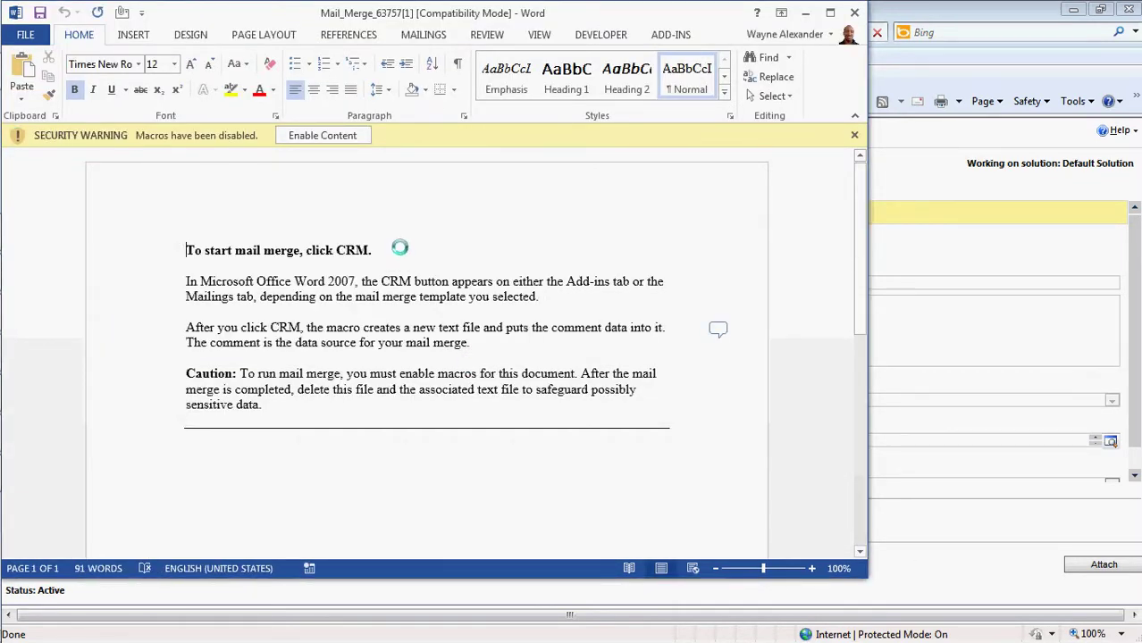
left_click(347, 135)
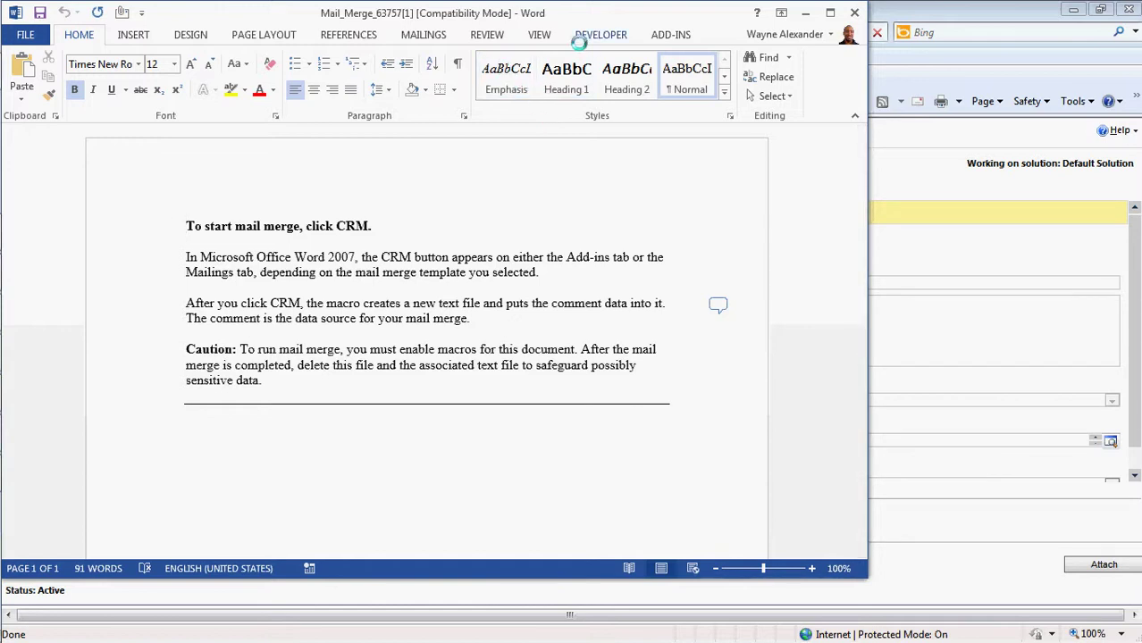
left_click(656, 38)
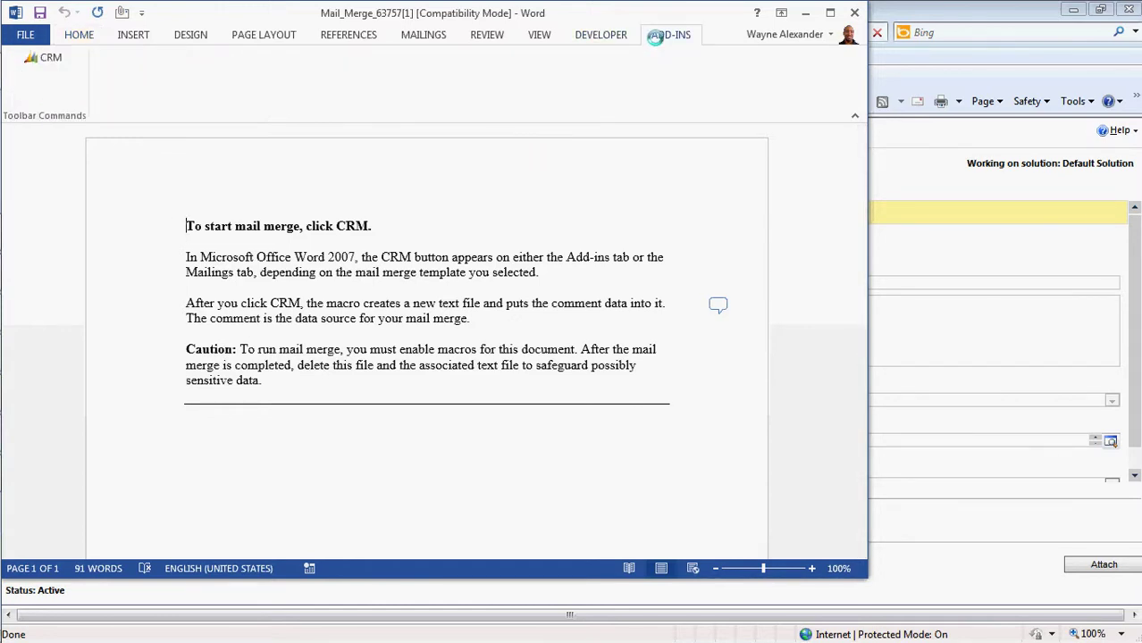
left_click(49, 61)
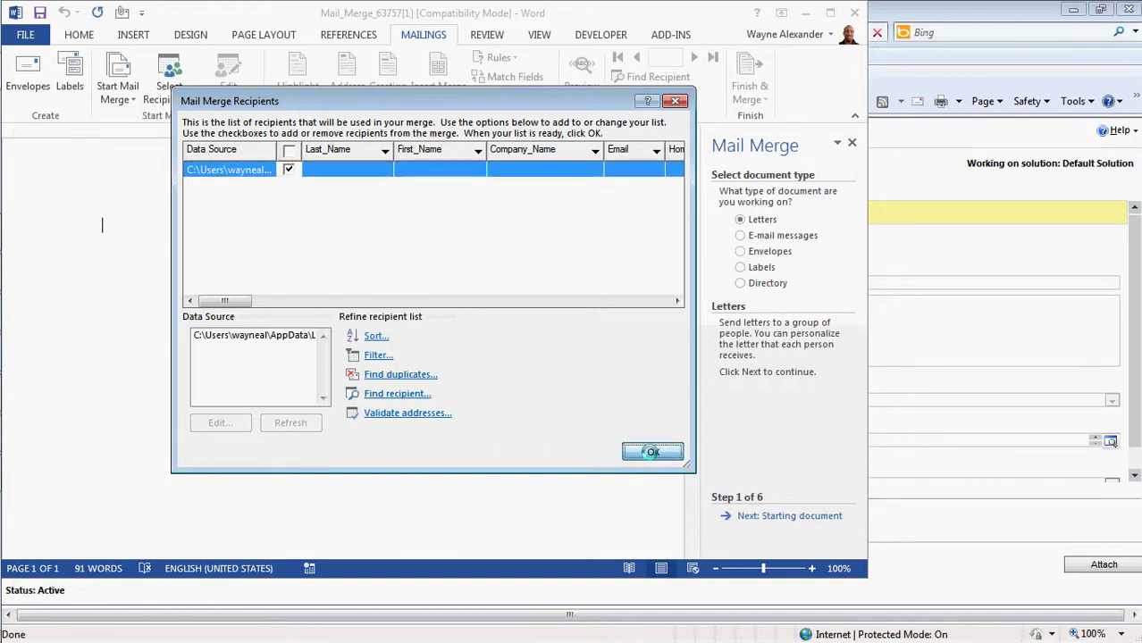
left_click(651, 451)
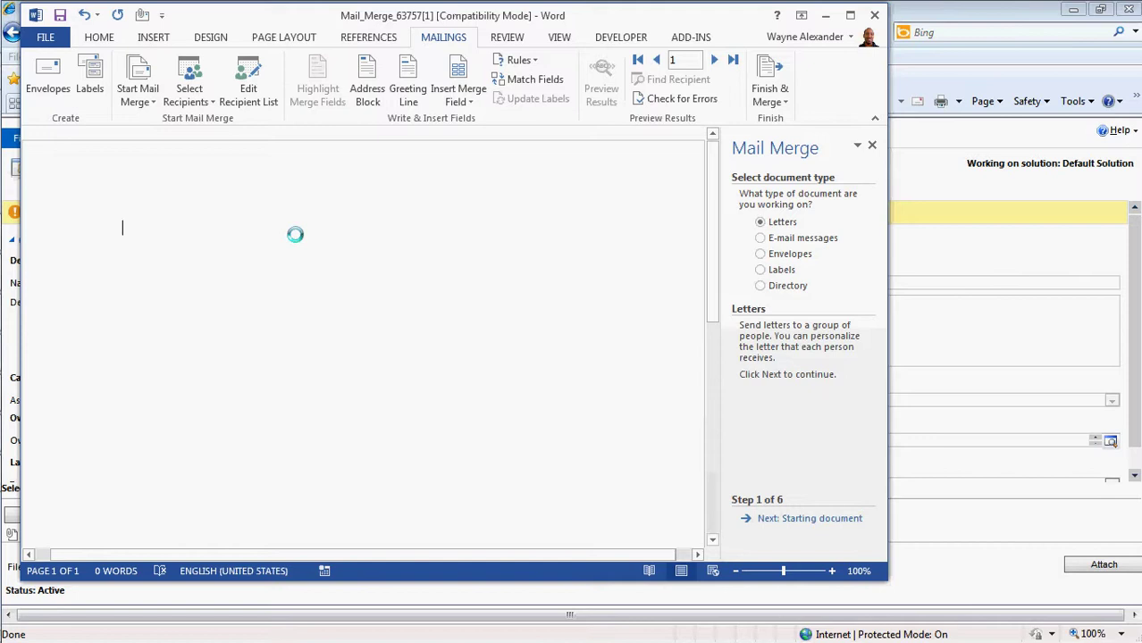
- Begin the letter with the greeting "Dear" followed by the Full_Name merge field
type("Dear")
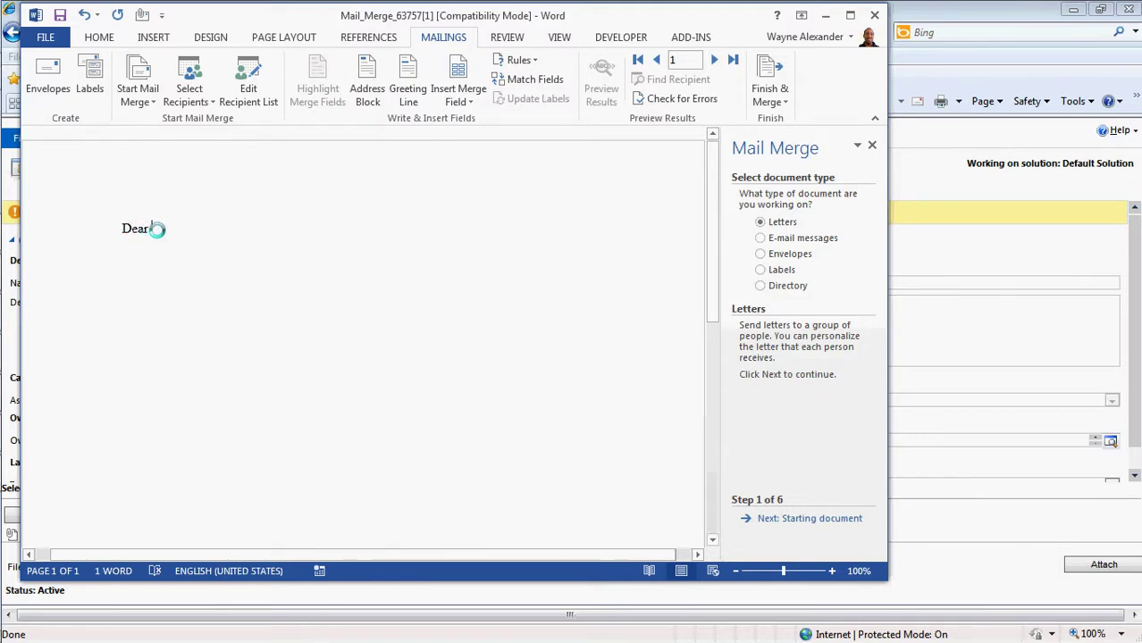
left_click(471, 102)
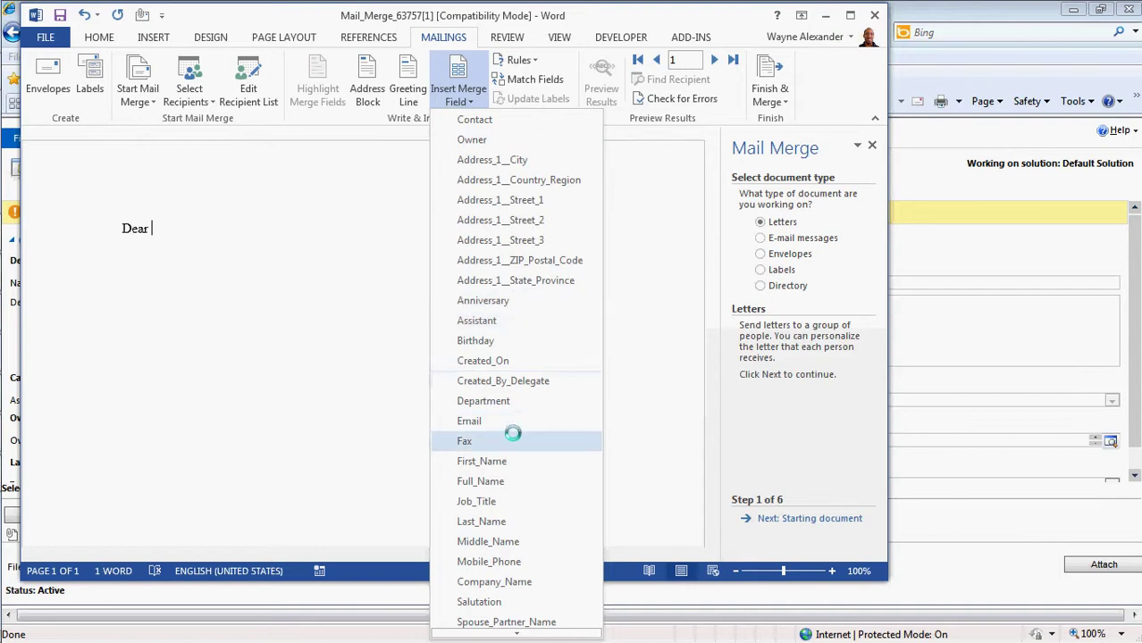
left_click(482, 482)
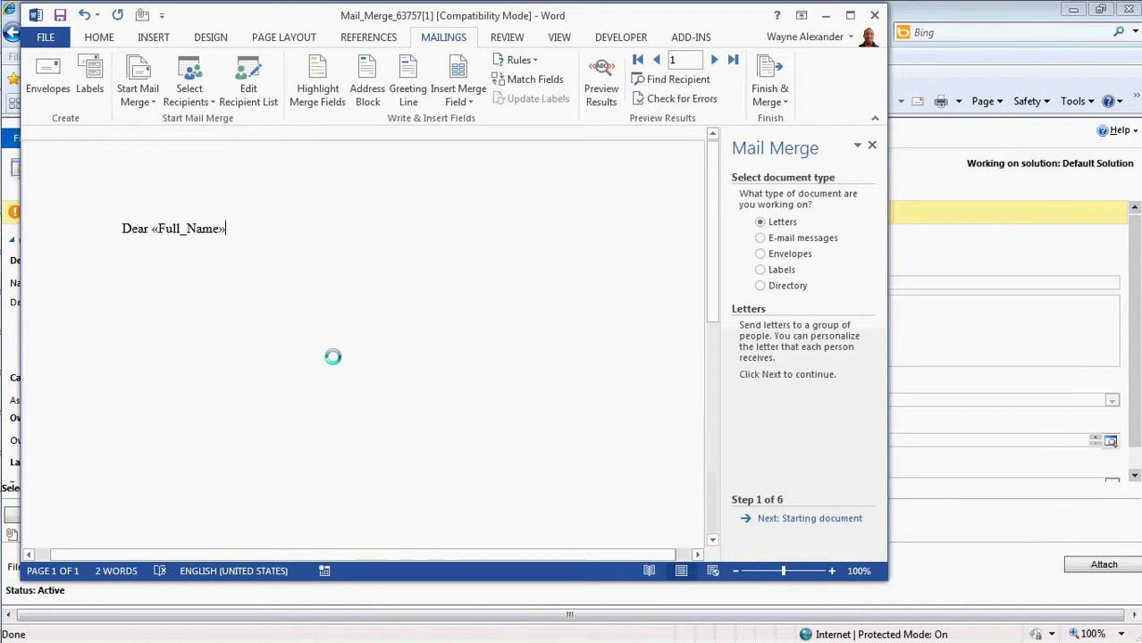
- Below the greeting, write the sentence "You have been selected to attend a CRM 2013 End User Training Session."
key("Return")
key("Return")
type("You ")
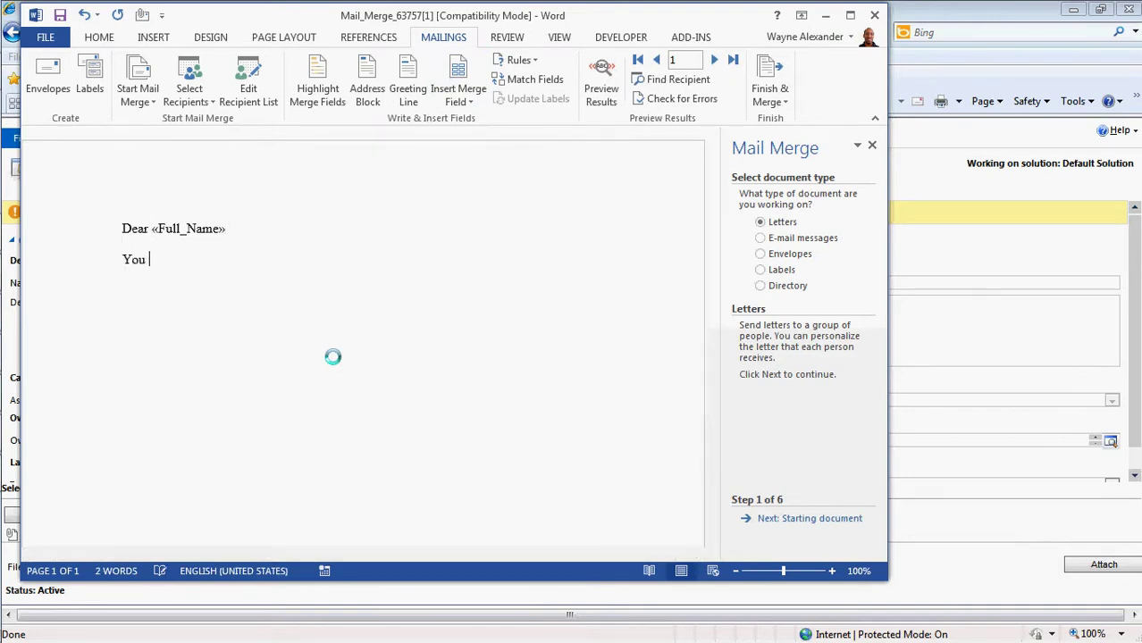
type("have nbeen selected ")
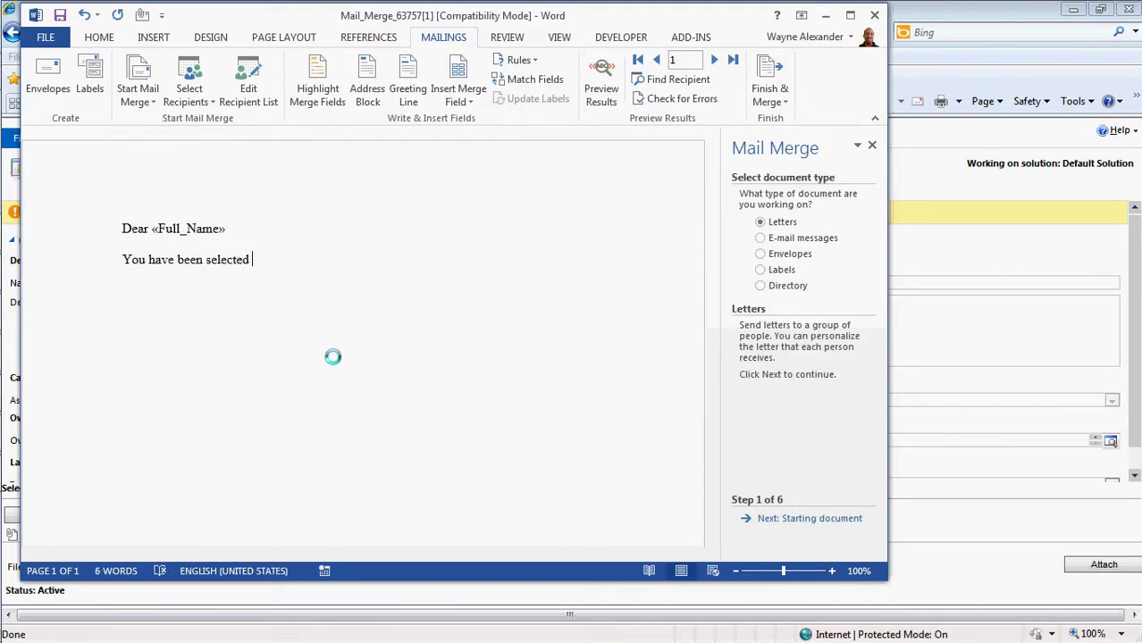
type("to attend a")
type("2013")
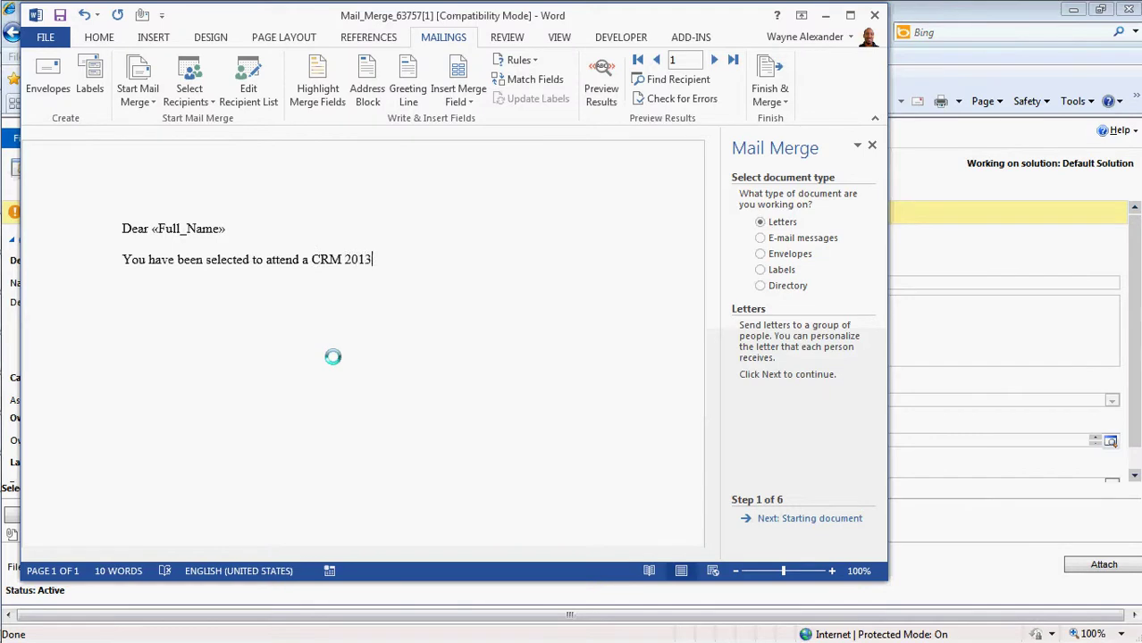
type(" End User Training Session.")
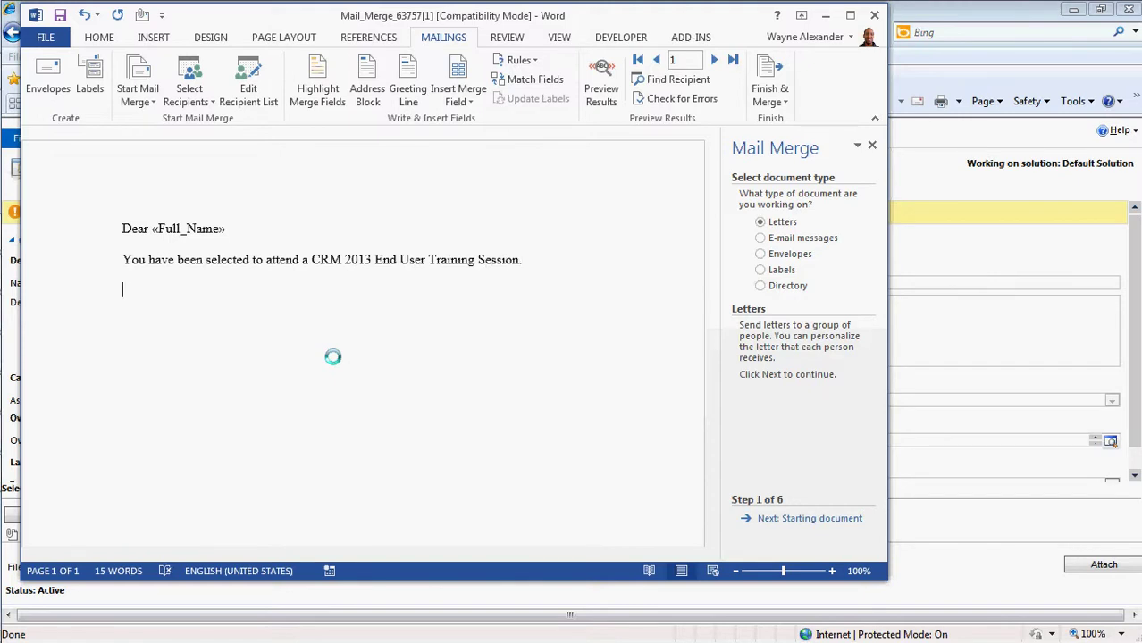
- Add a paragraph reading "Add more information if required." below the training sentence
type(" Add more inform")
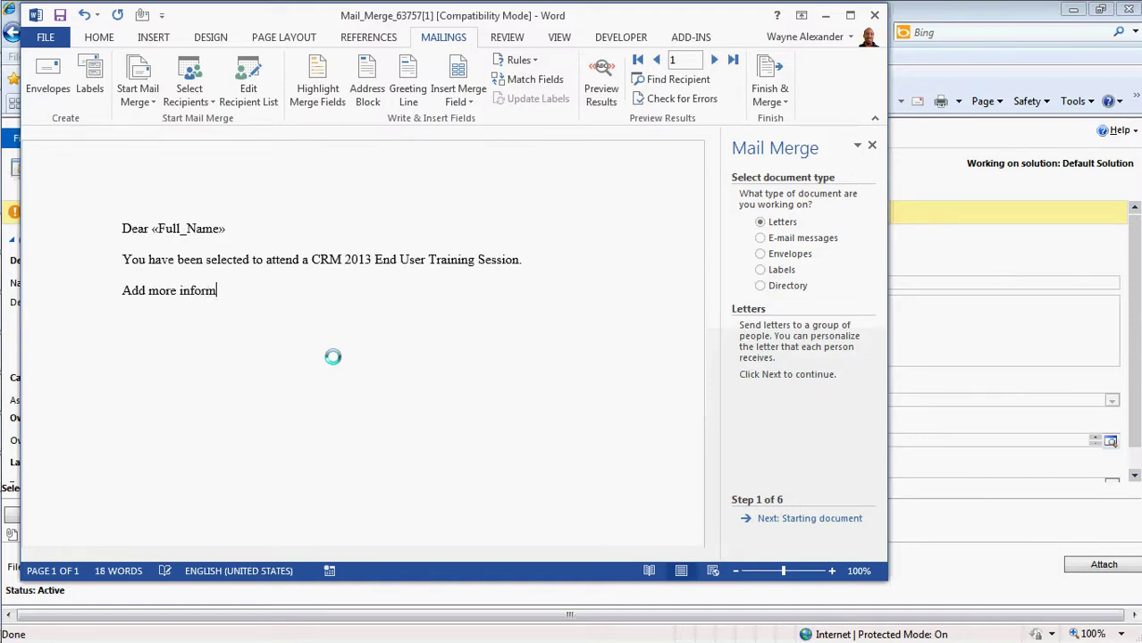
type("ation if requr")
key("BackSpace")
key("BackSpace")
type("ired.")
- Write the closing line "Thank you" in a new paragraph at the end of the letter
left_click(150, 37)
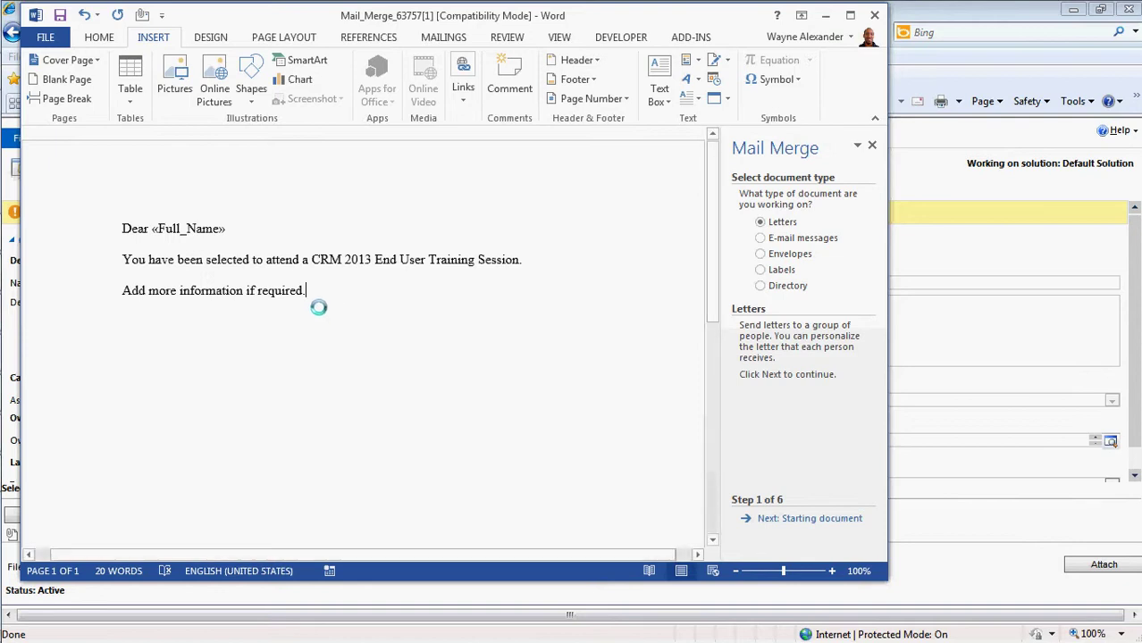
key("Return")
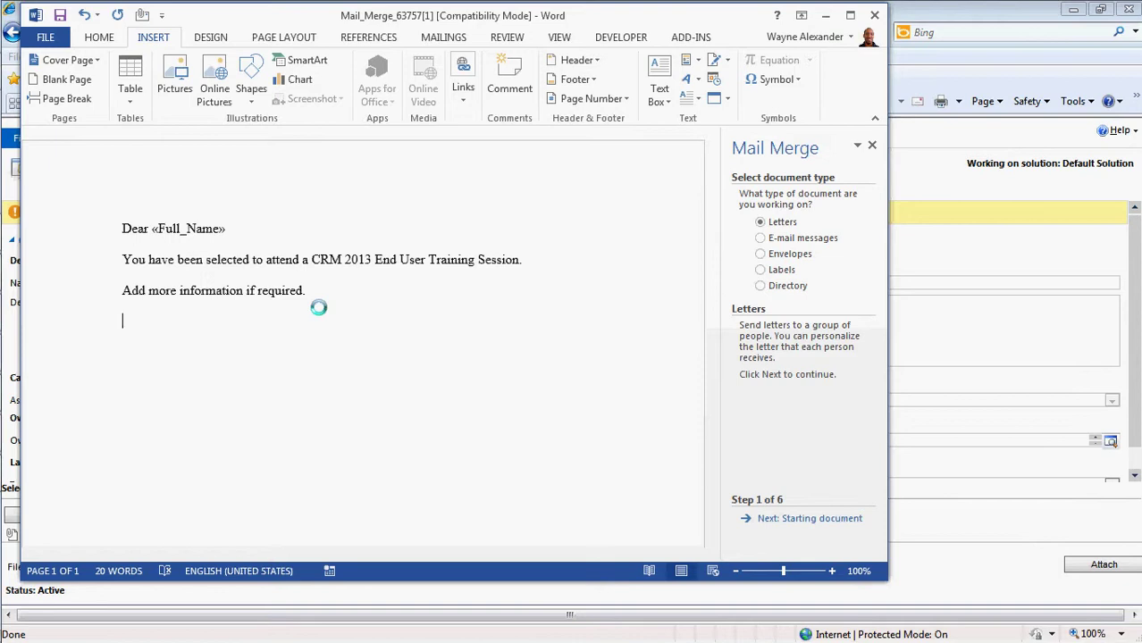
left_click(507, 37)
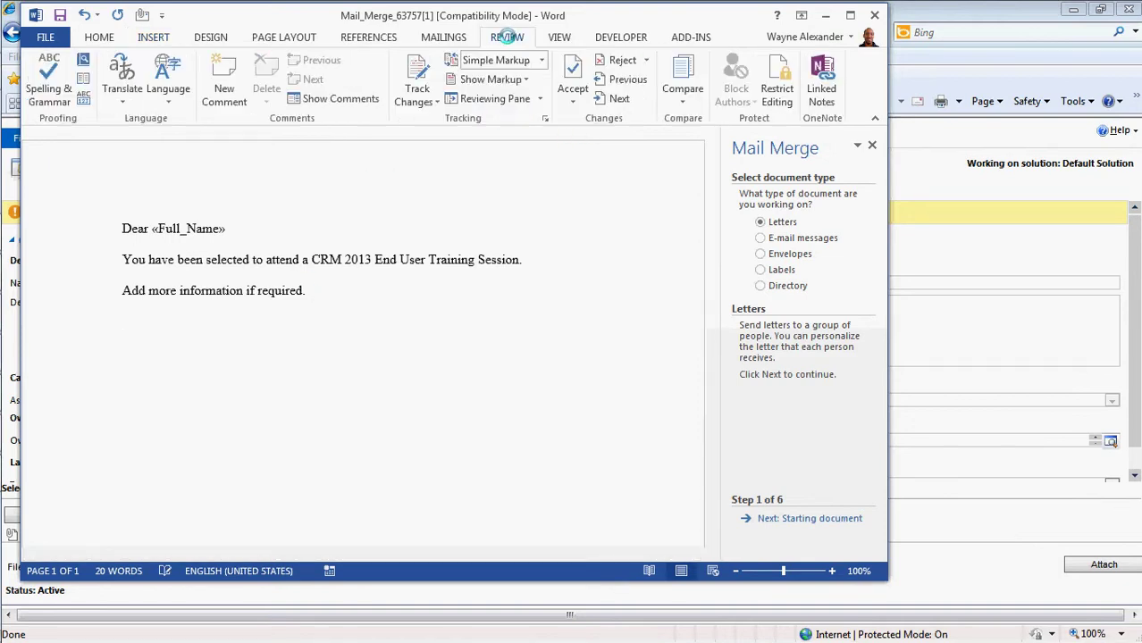
left_click(445, 37)
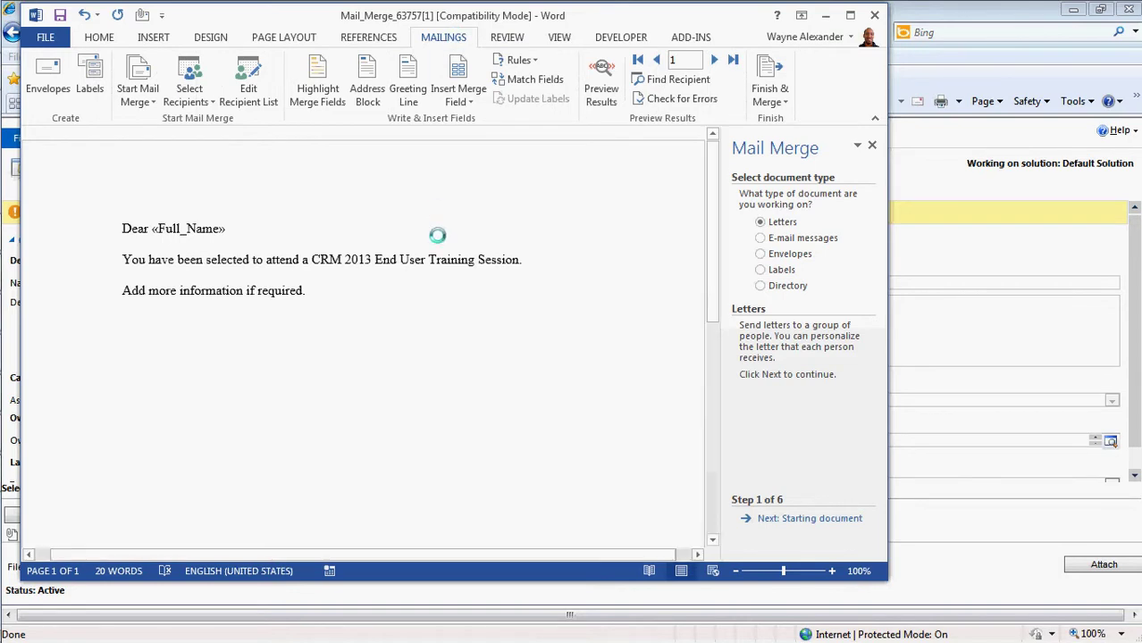
type("Thank you")
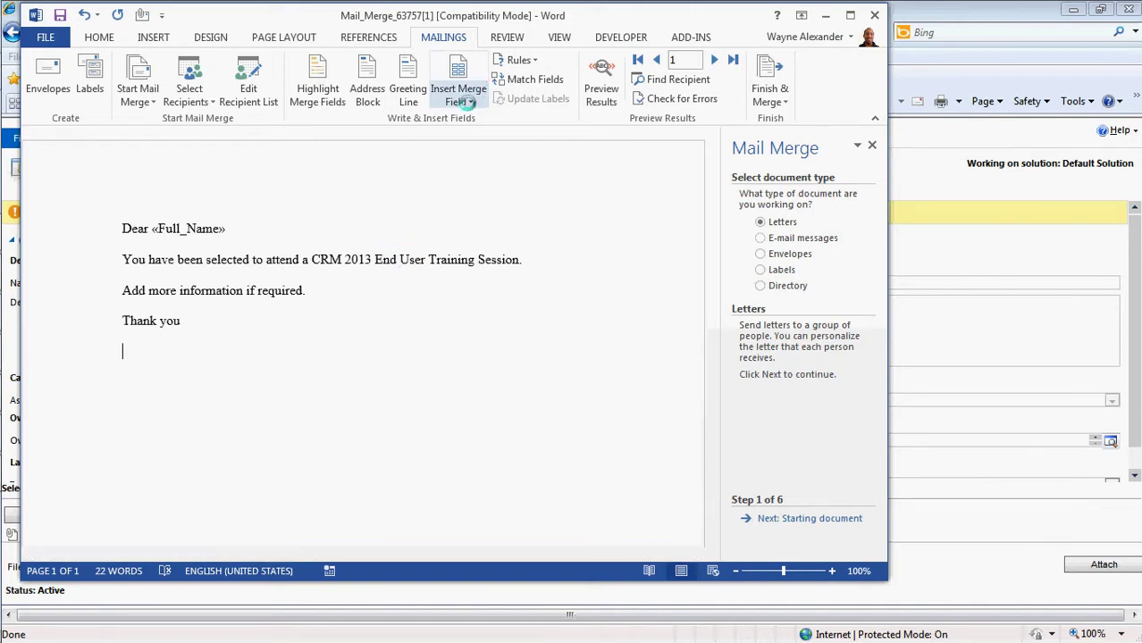
- Sign the letter below the closing line with the merge fields User_First_Name and User_Last_Name
left_click(467, 102)
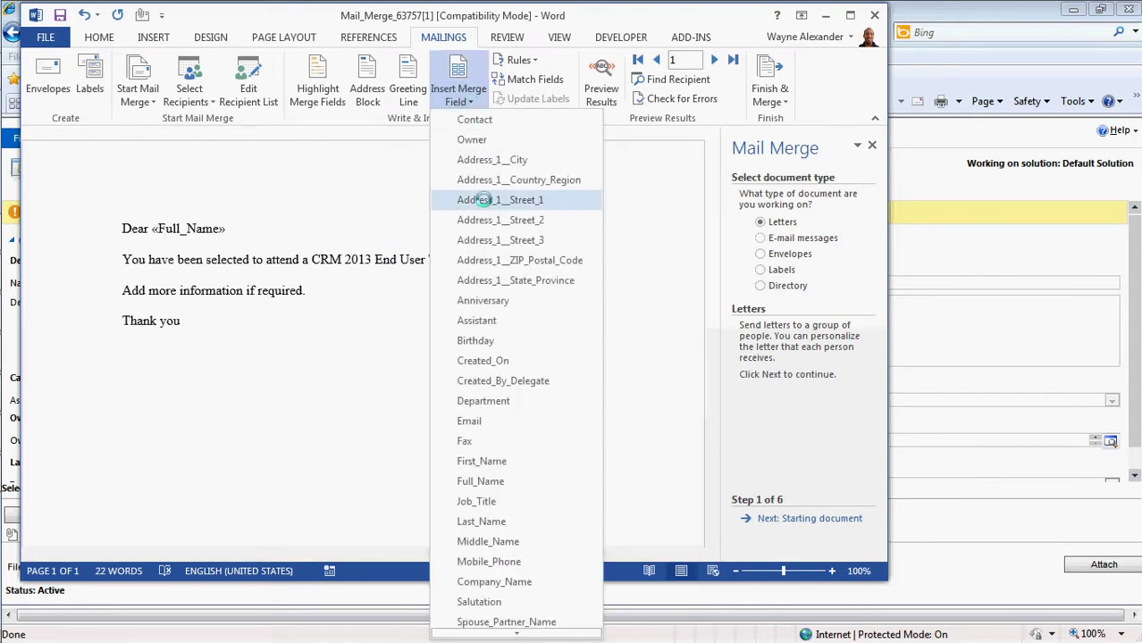
mouse_move(517, 632)
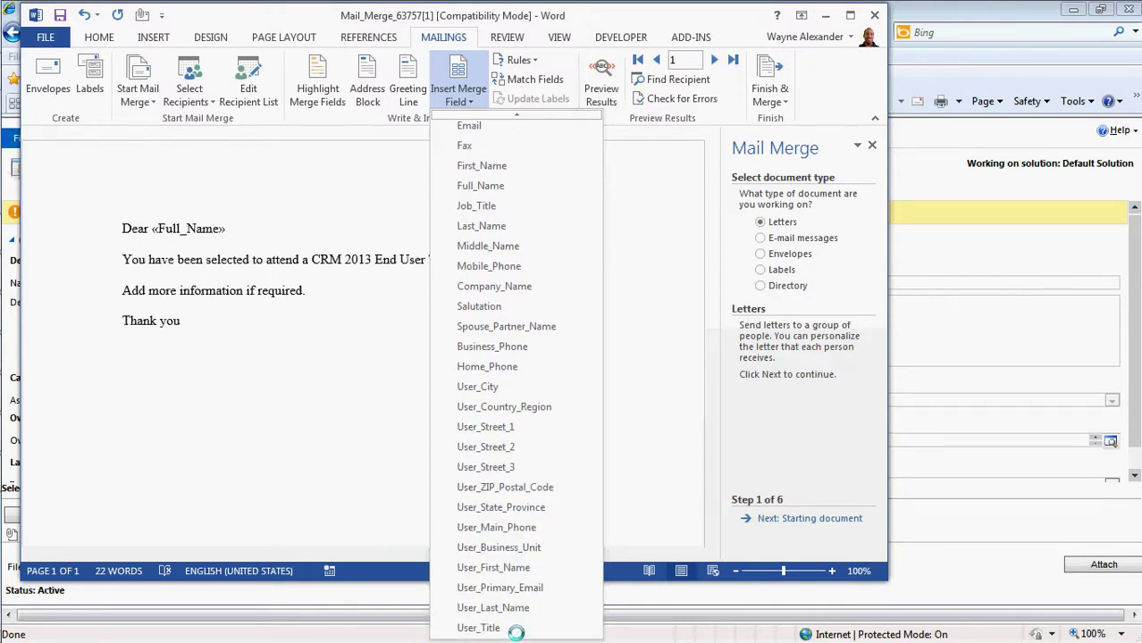
left_click(509, 571)
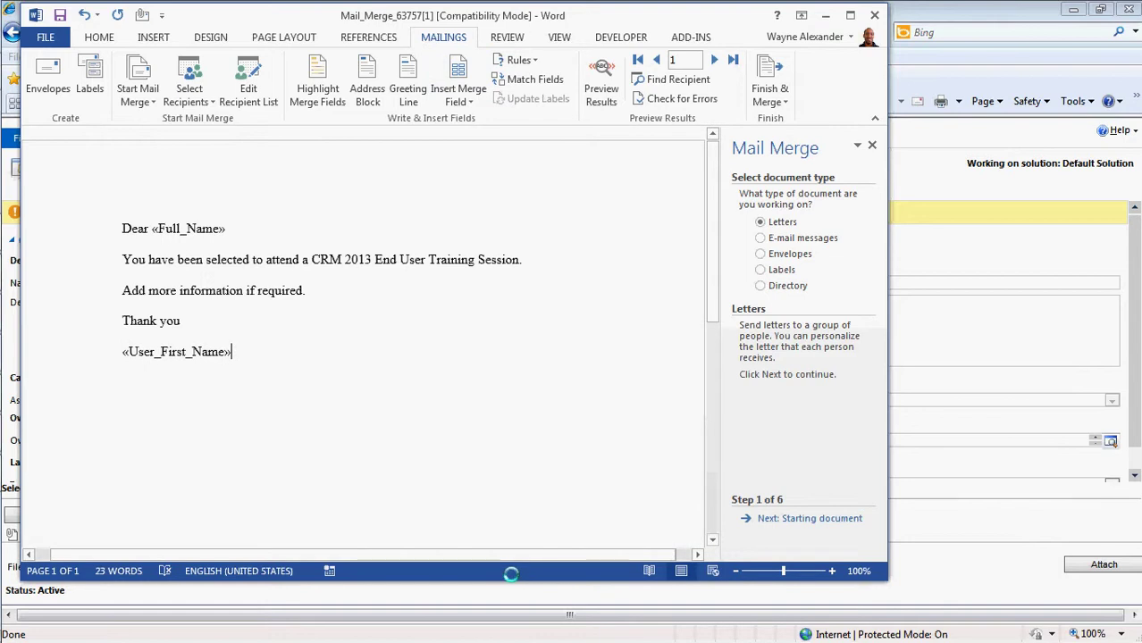
left_click(459, 96)
mouse_move(517, 635)
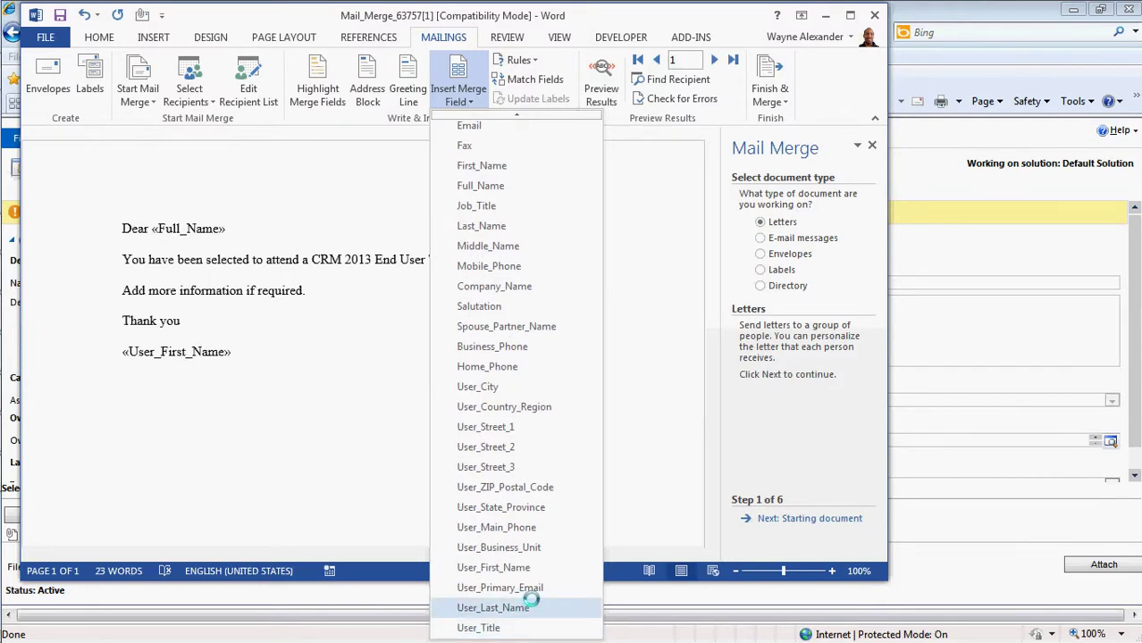
left_click(531, 605)
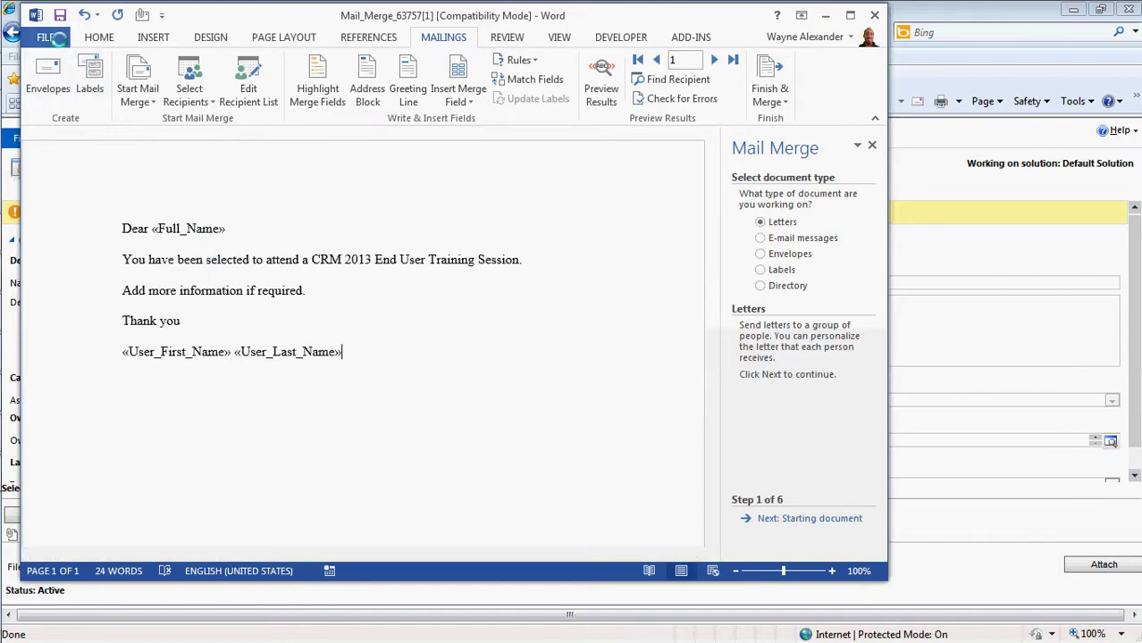
- Save the letter in the Case Statistics folder as "Training Mail Merge Template" in Word 2003 XML Document format
left_click(51, 36)
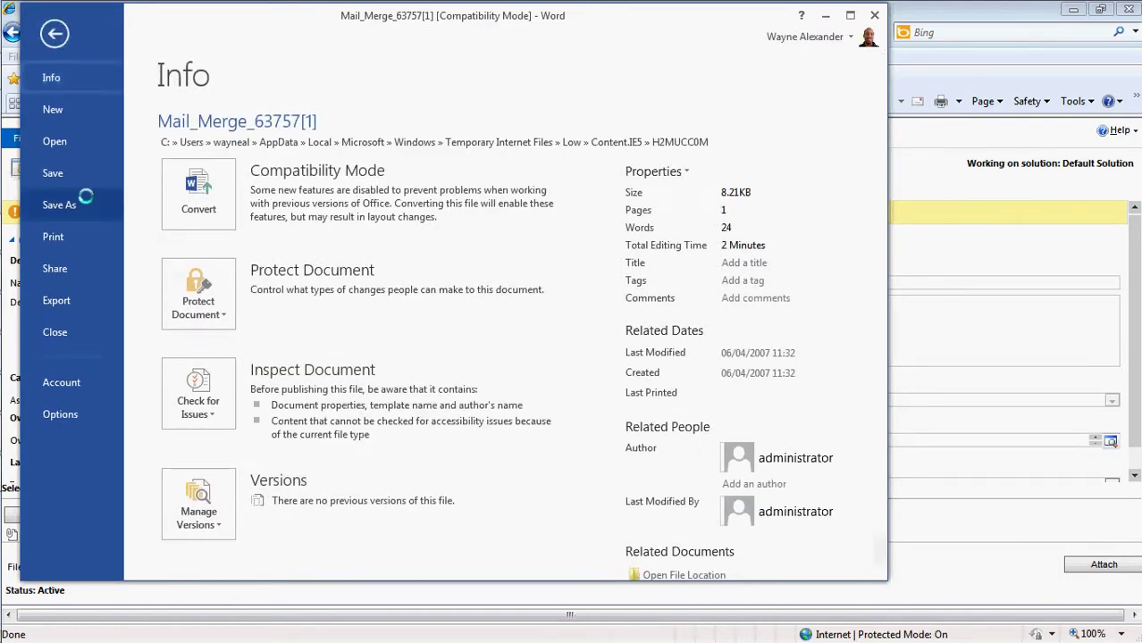
left_click(118, 202)
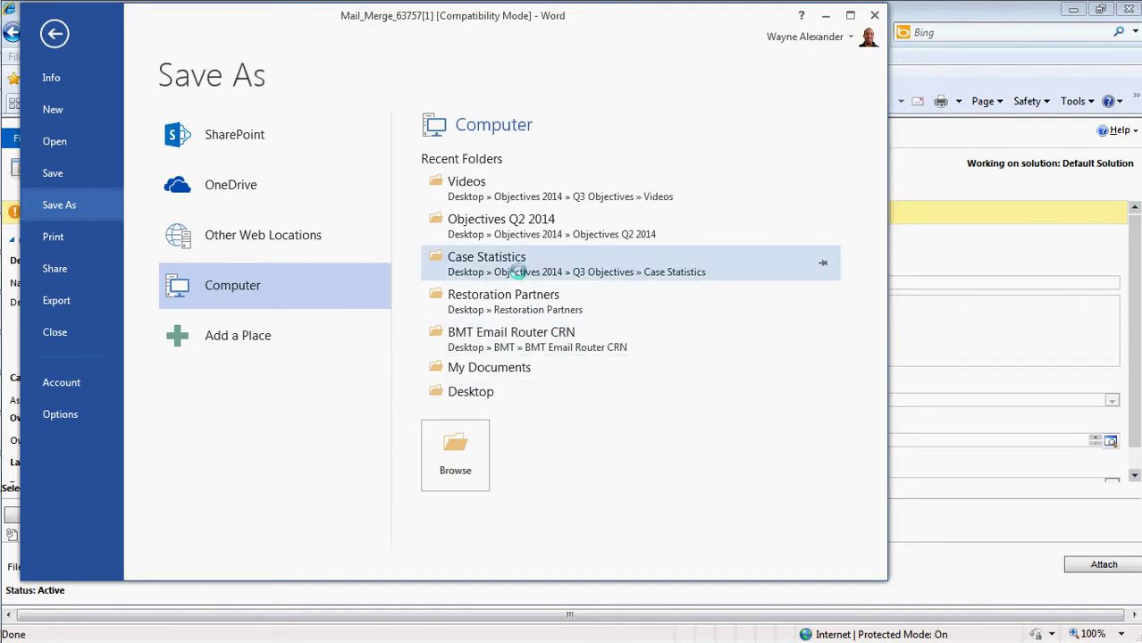
left_click(518, 271)
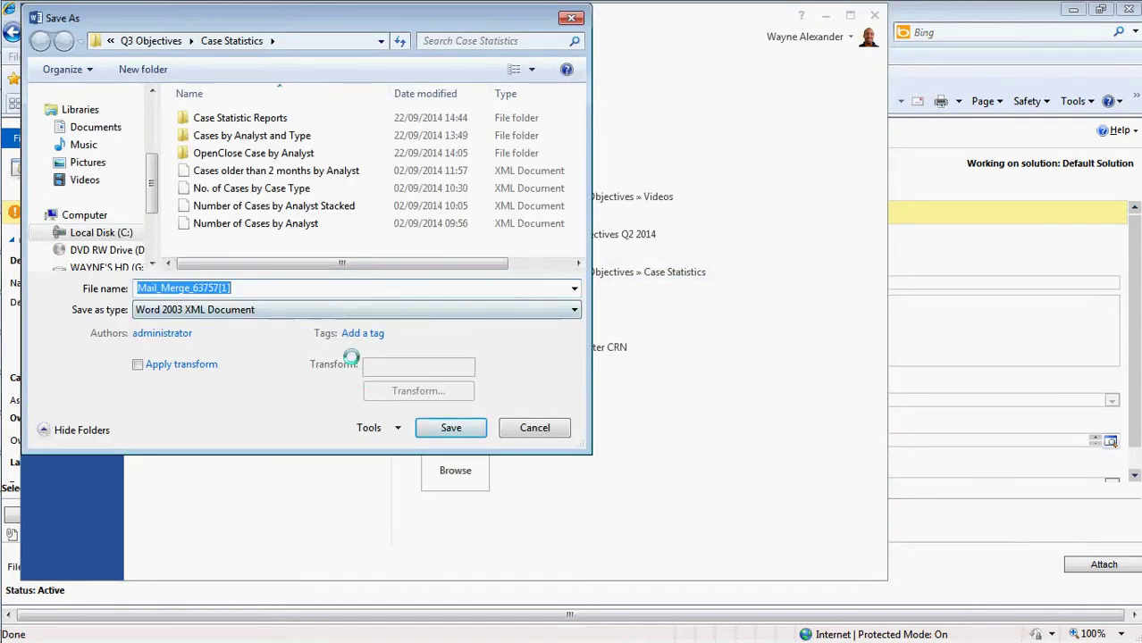
type("T")
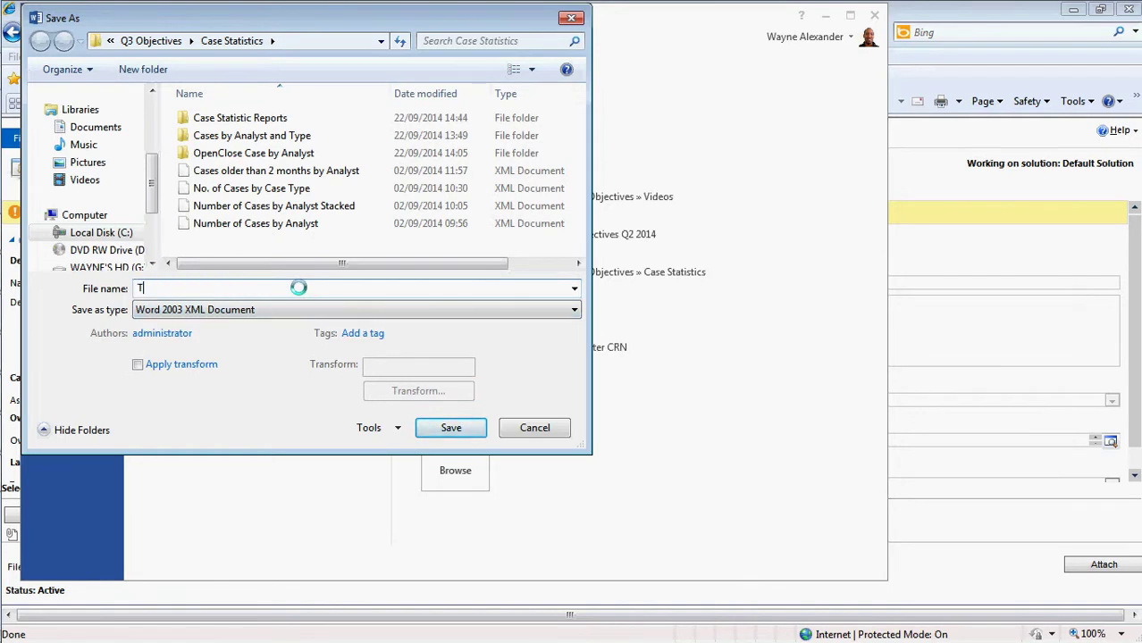
type("raining Mail Merge Template")
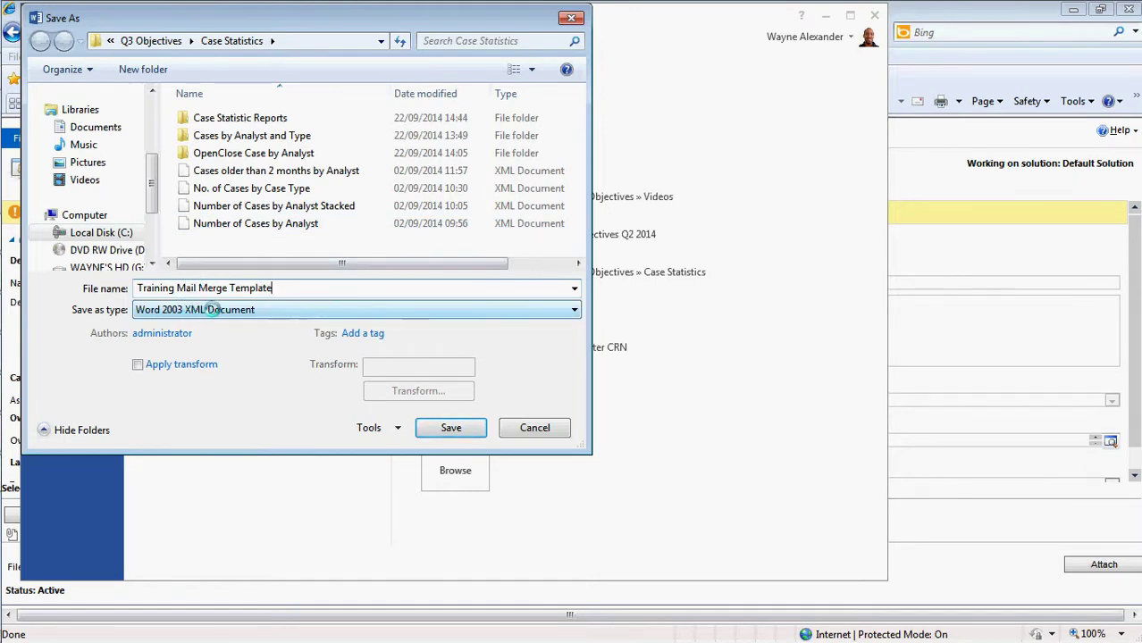
left_click(272, 310)
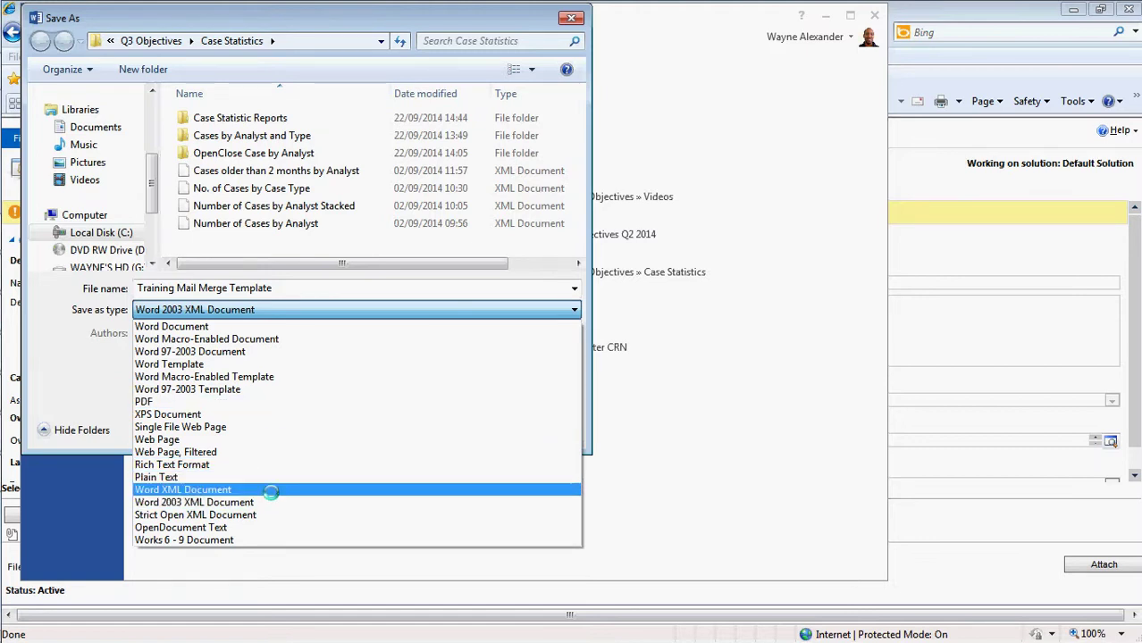
left_click(268, 502)
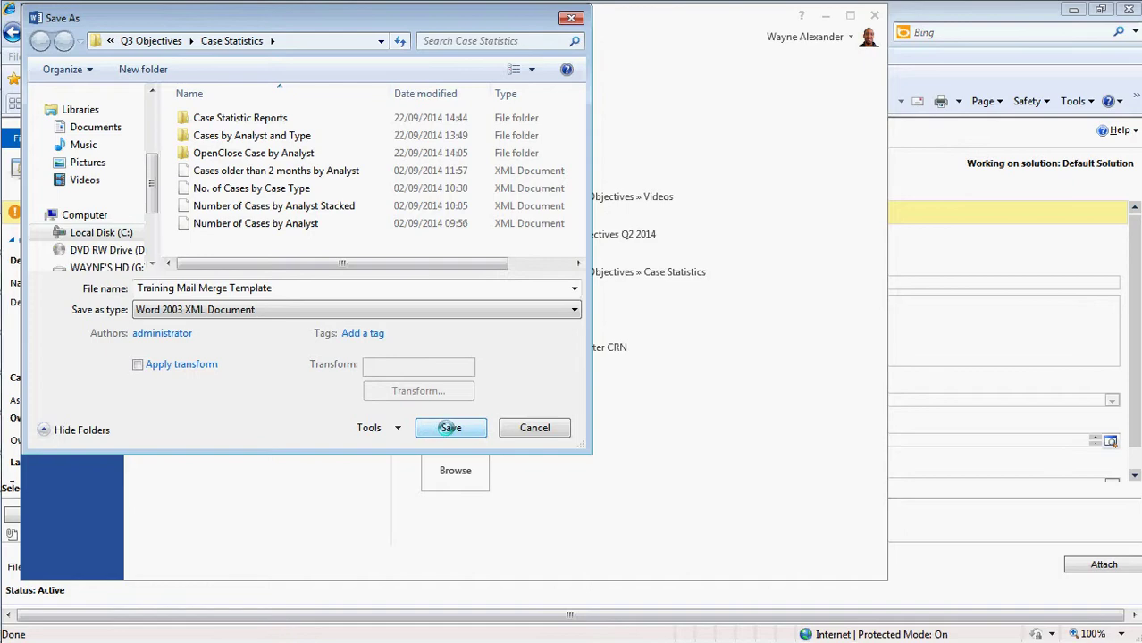
left_click(449, 428)
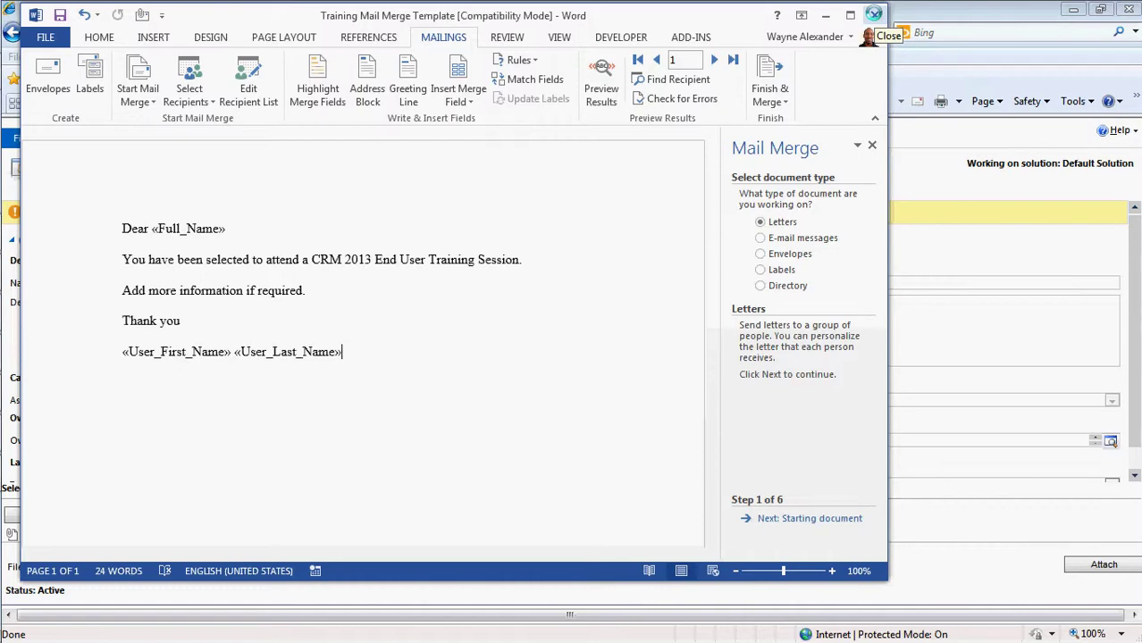
- Close Word and return to the CRM template record, choosing to view the recovered files later
left_click(874, 13)
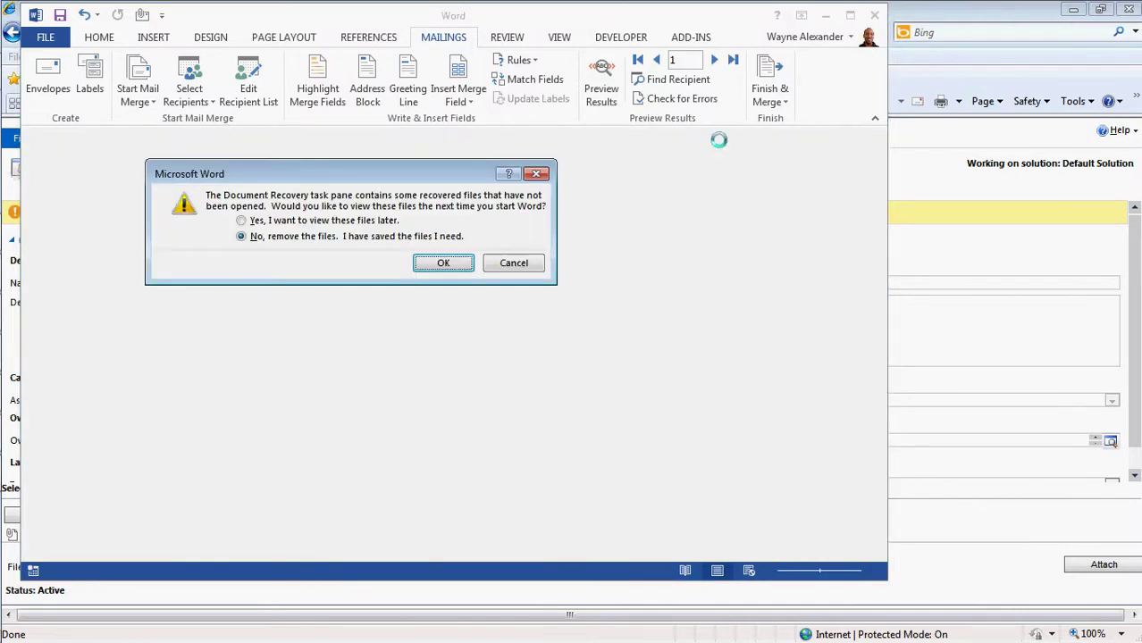
left_click(266, 221)
left_click(438, 263)
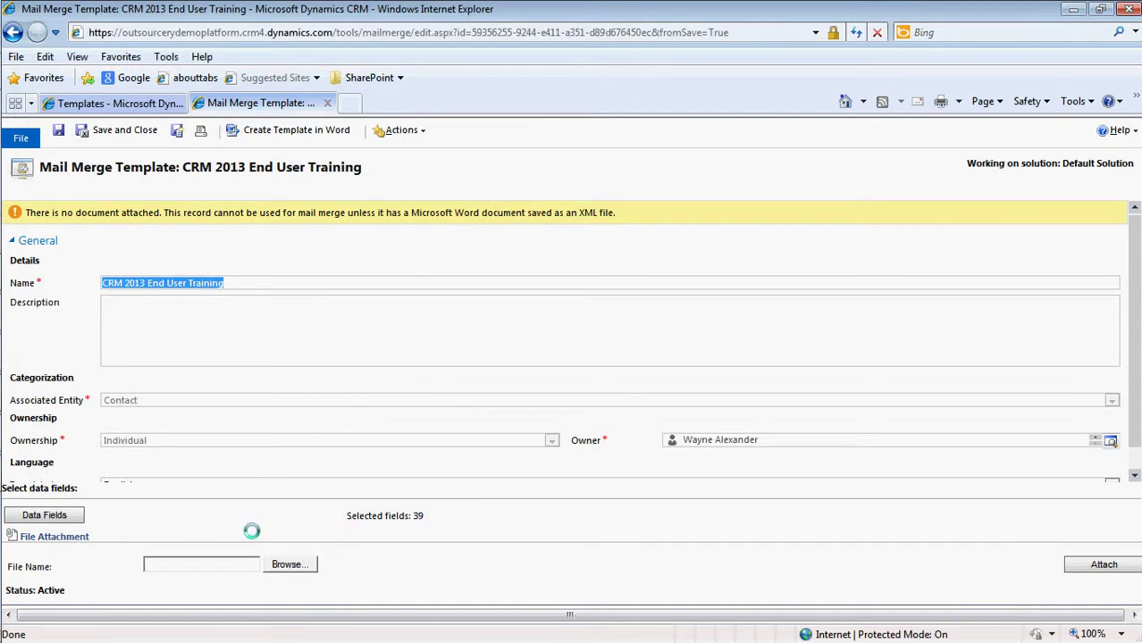
- Attach Training Mail Merge Template from the desktop folder Objectives 2014 > Q3 Objectives > Case Statistics to the mail merge template record
left_click(286, 567)
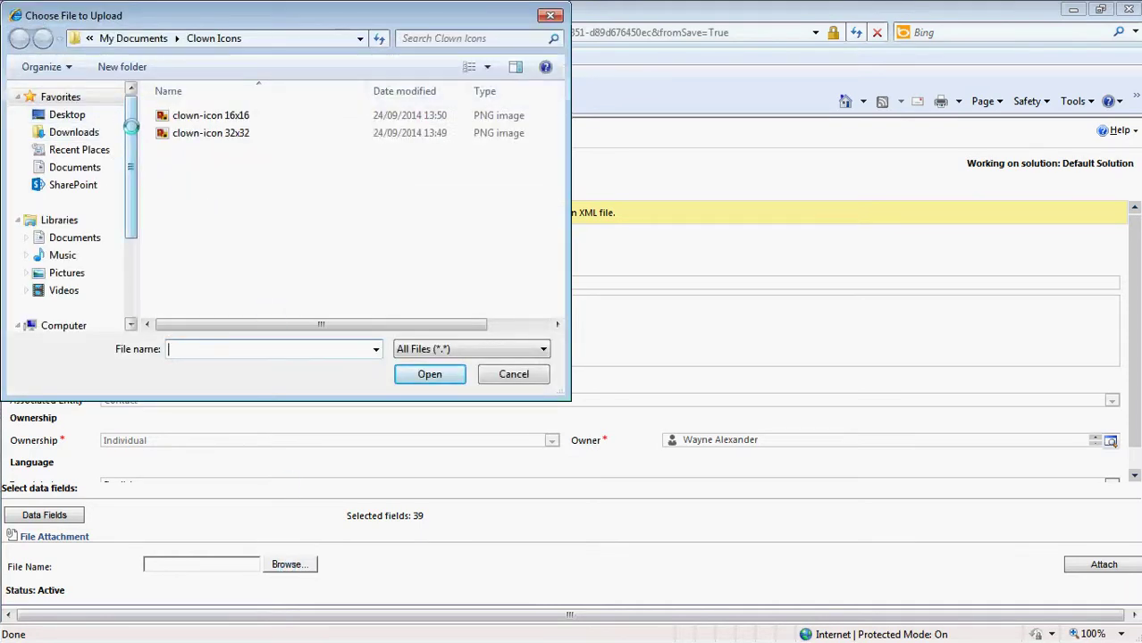
scroll(131, 127, "down", 3)
scroll(130, 128, "up", 3)
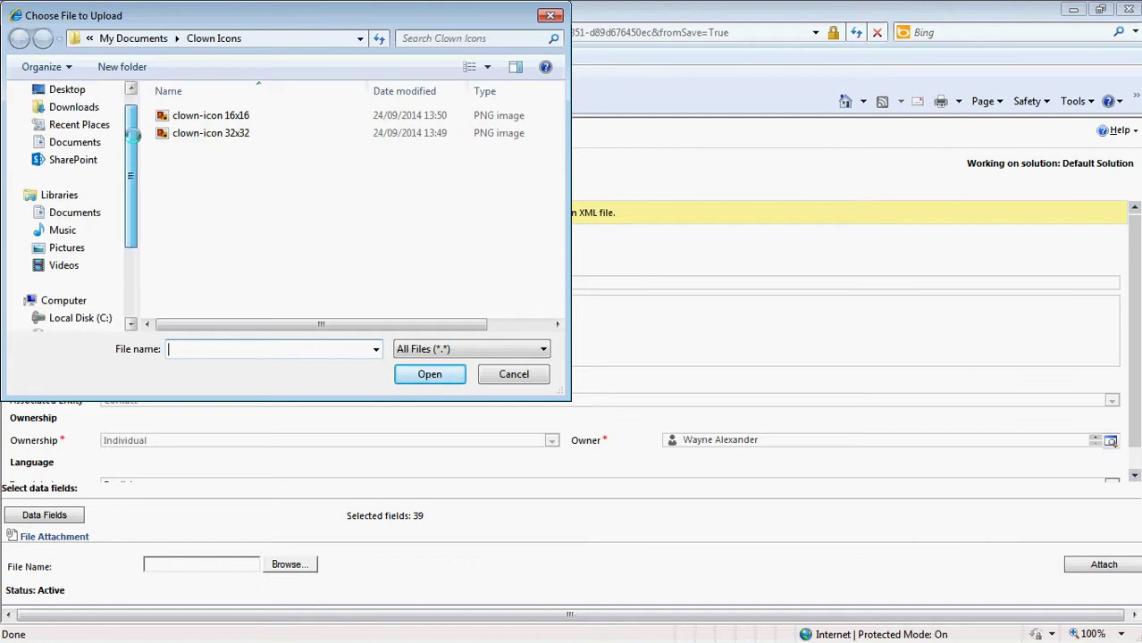
left_click(112, 114)
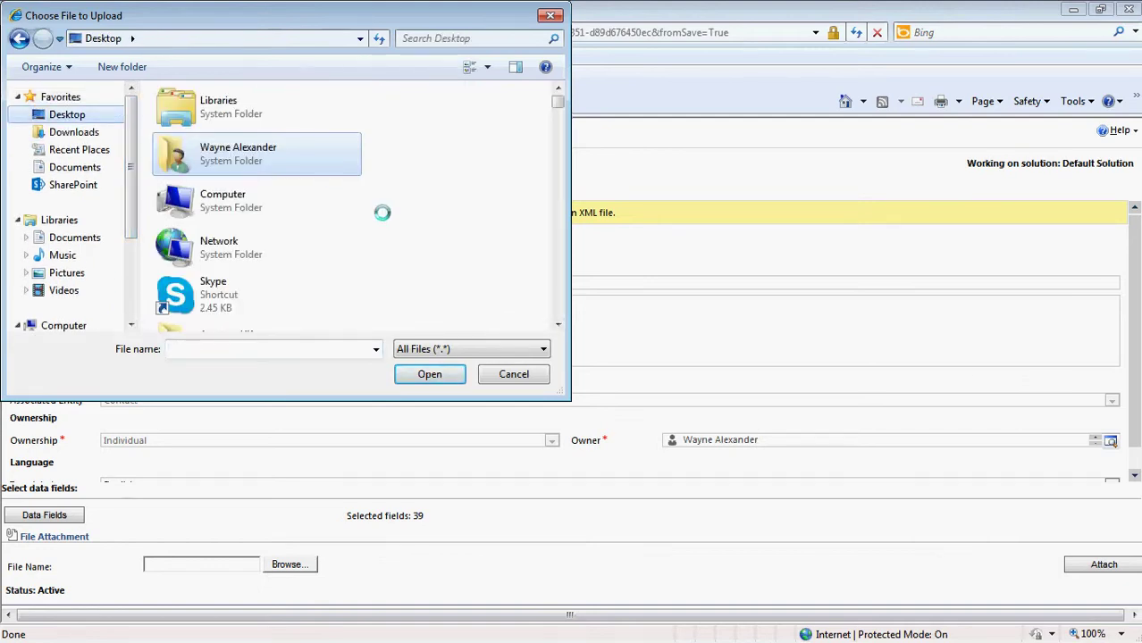
left_click_drag(558, 102, 563, 148)
double_click(279, 258)
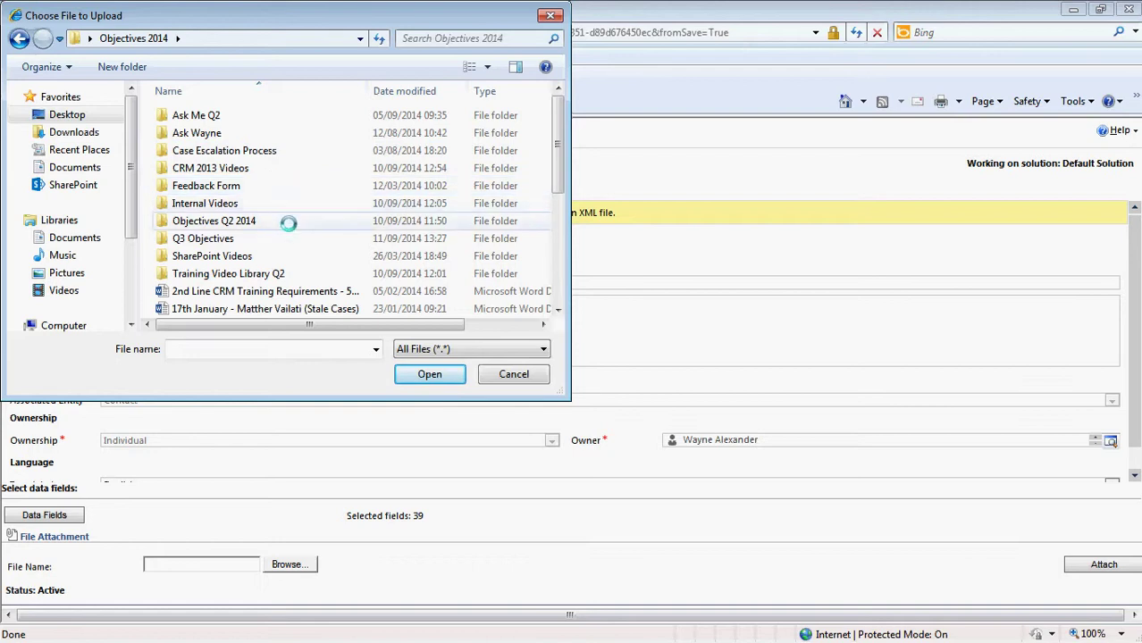
double_click(301, 239)
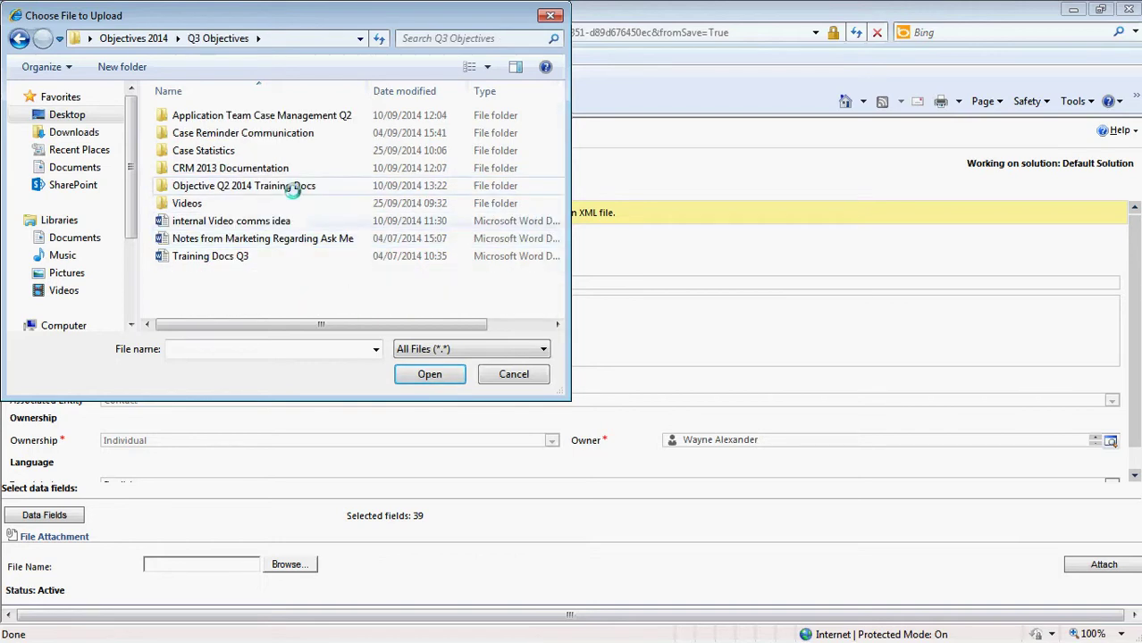
double_click(281, 152)
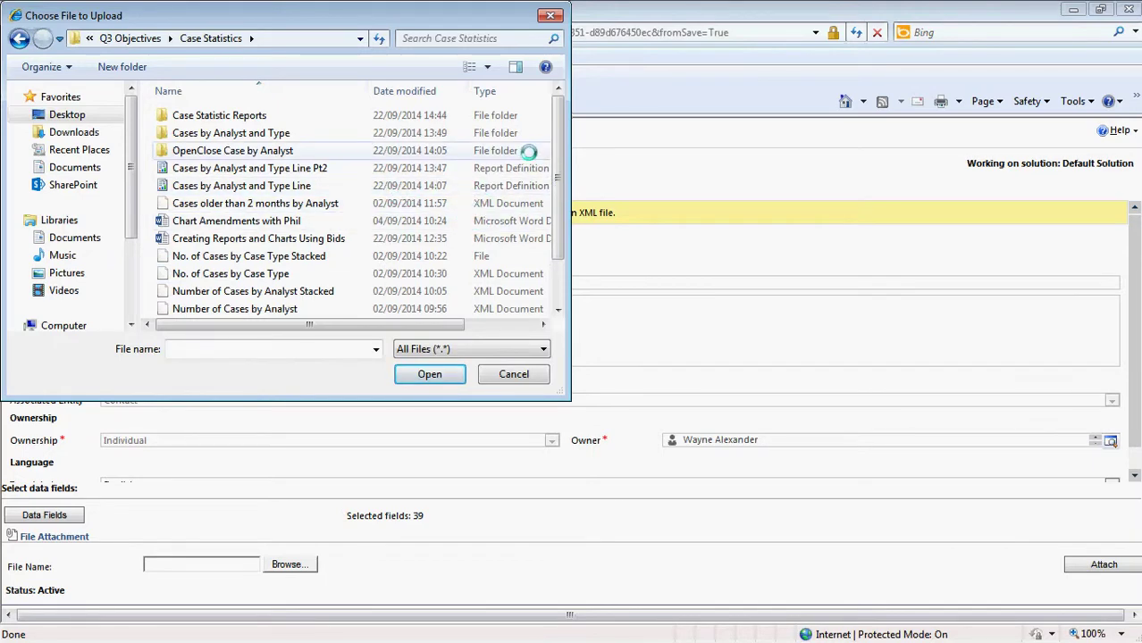
left_click_drag(555, 153, 558, 195)
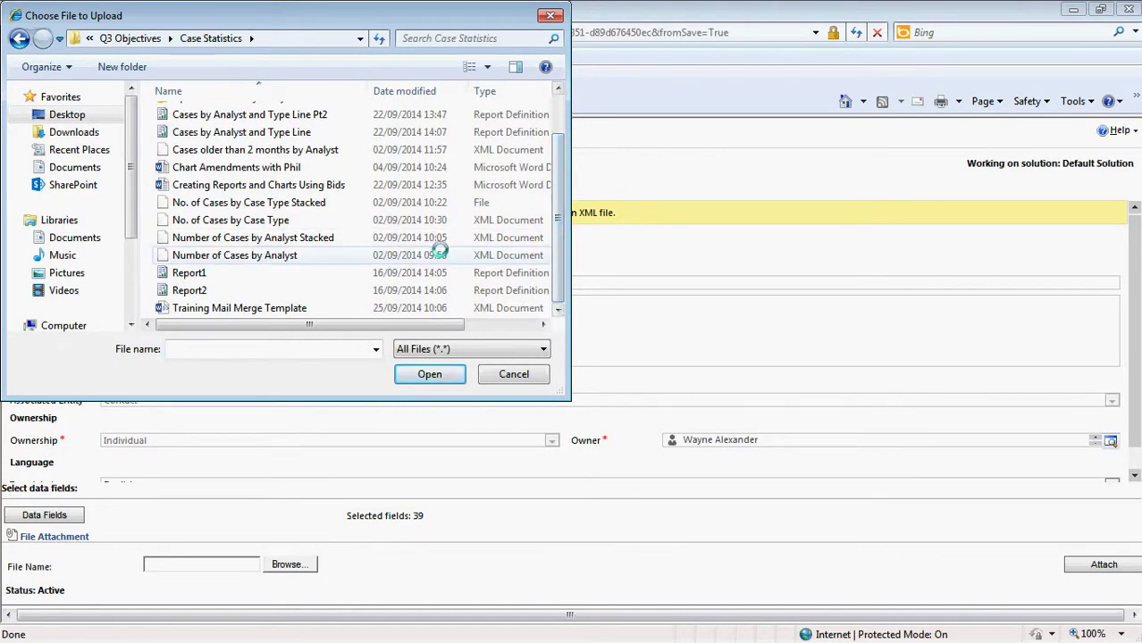
left_click(438, 308)
left_click(430, 374)
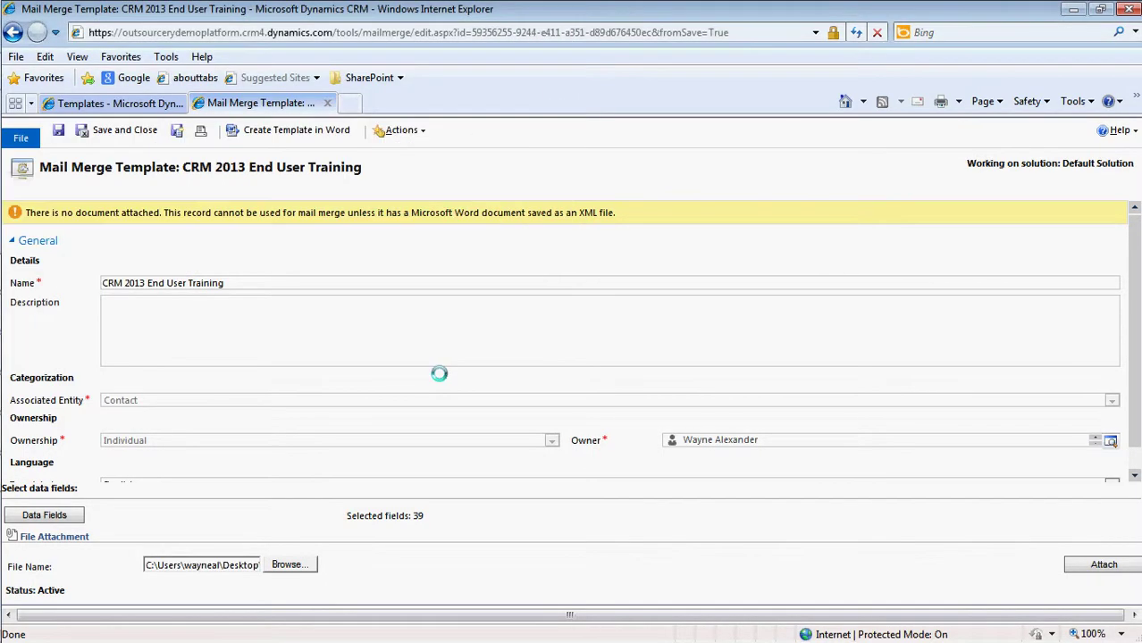
left_click(1084, 566)
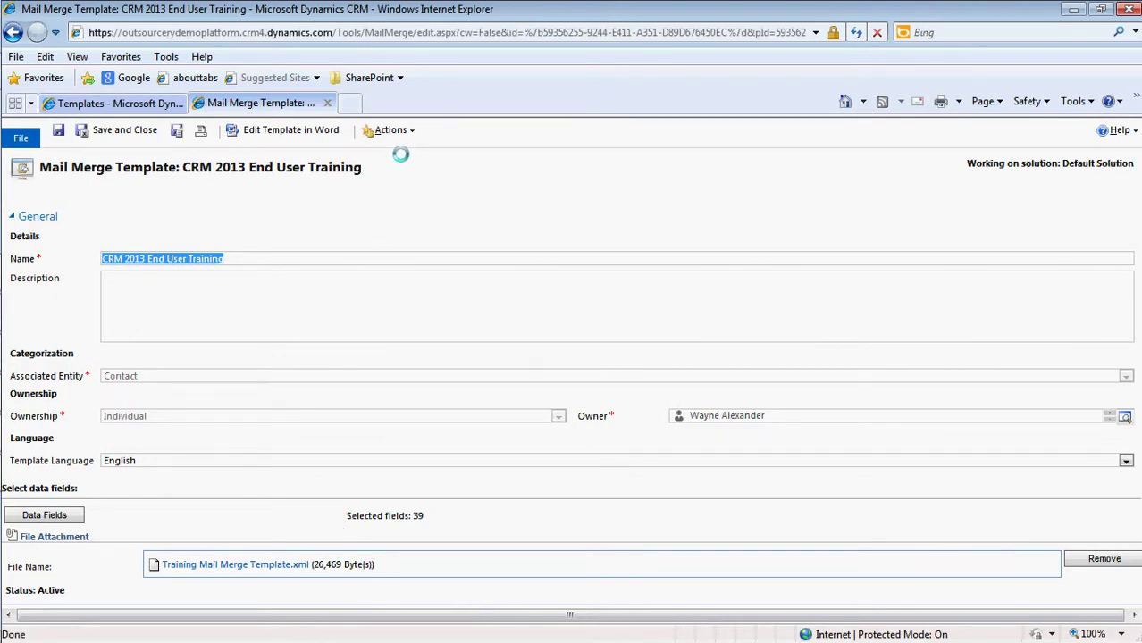
- Make the CRM 2013 End User Training mail merge template available to the whole organization
left_click(391, 130)
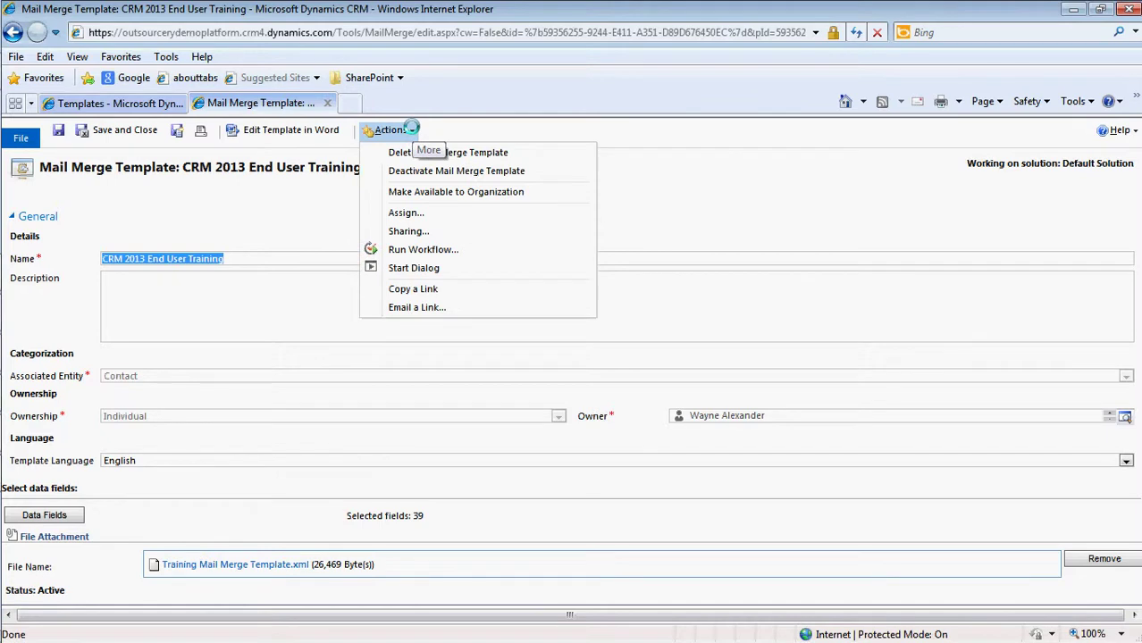
left_click(441, 191)
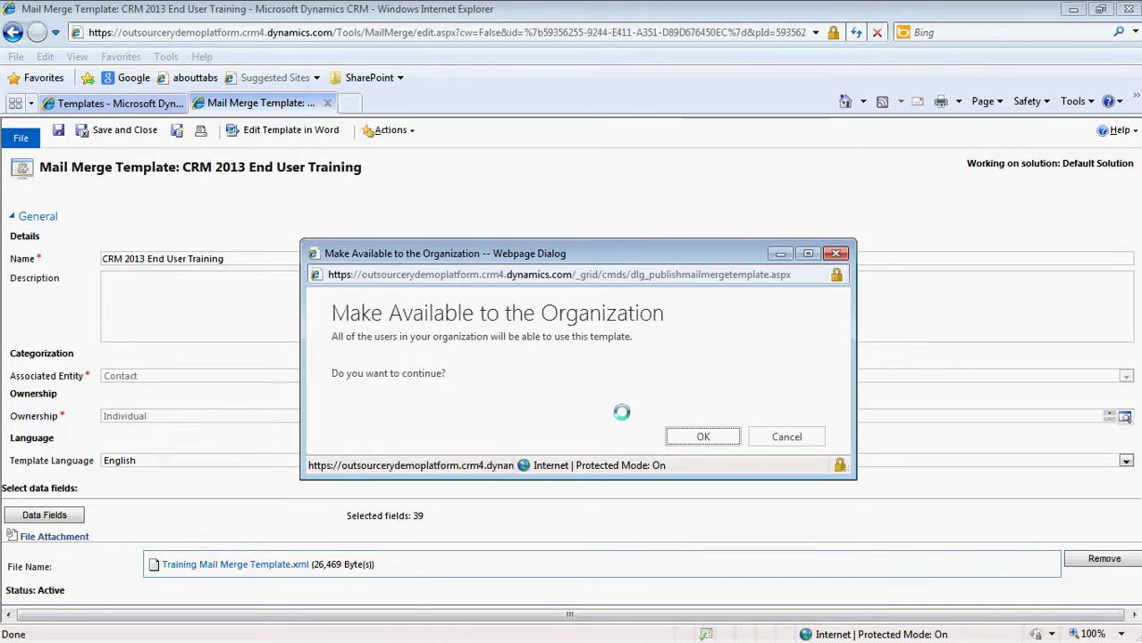
left_click(685, 438)
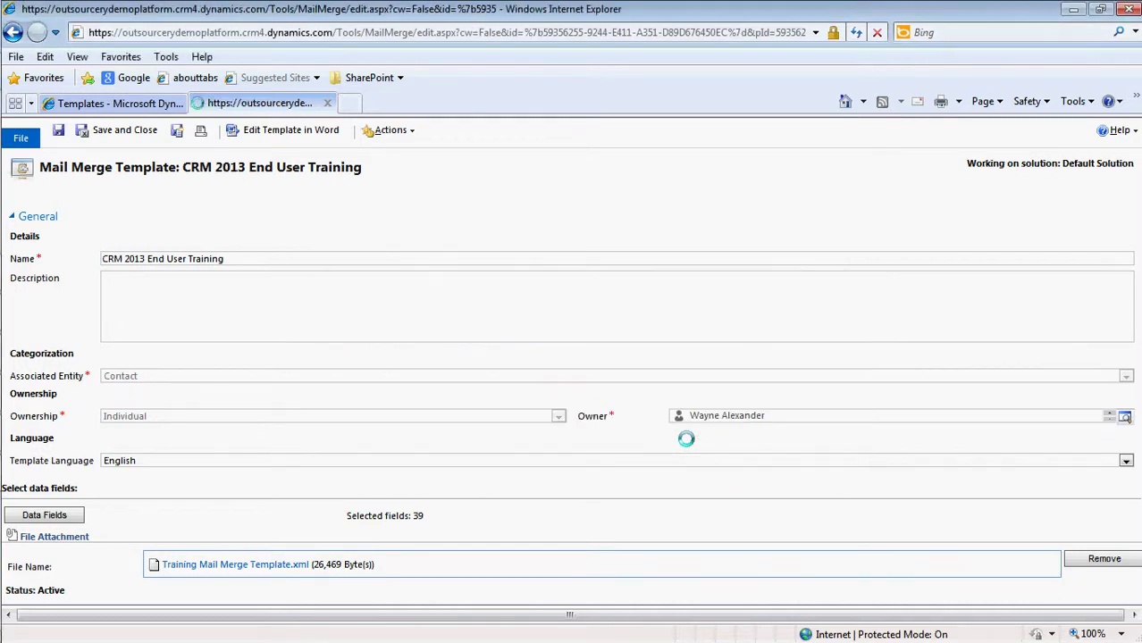